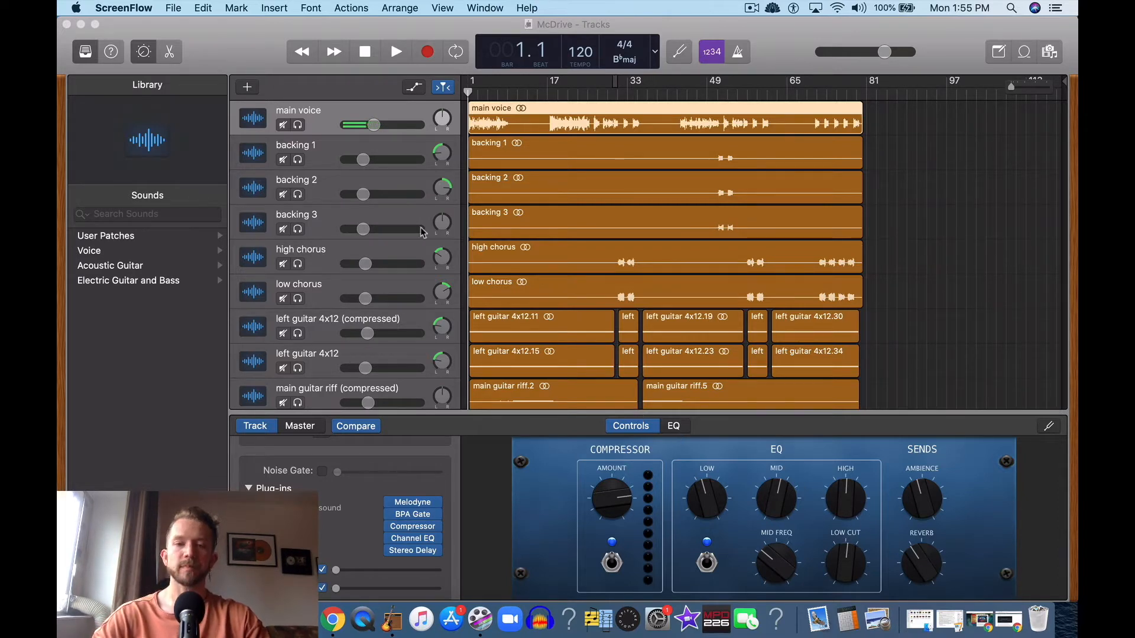
# Step: Display the main voice track's EQ graph and enlarge the Smart Controls area to about twice its height
pyautogui.click(683, 430)
pyautogui.click(683, 430)
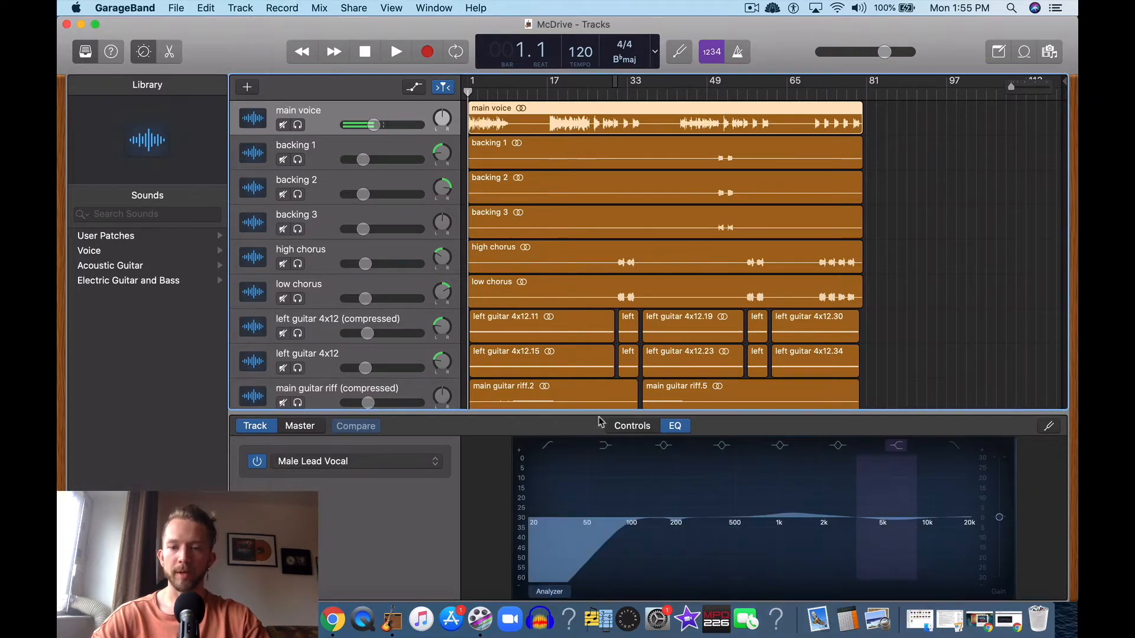
pyautogui.moveTo(596, 412); pyautogui.dragTo(595, 255)
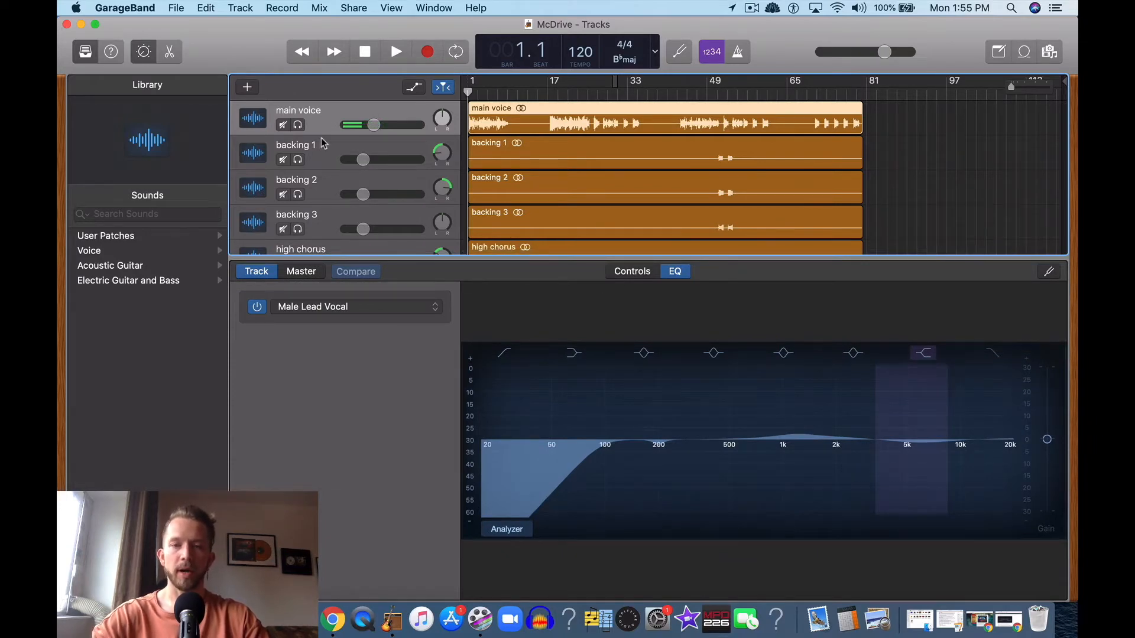
pyautogui.press('b')
pyautogui.press('b')
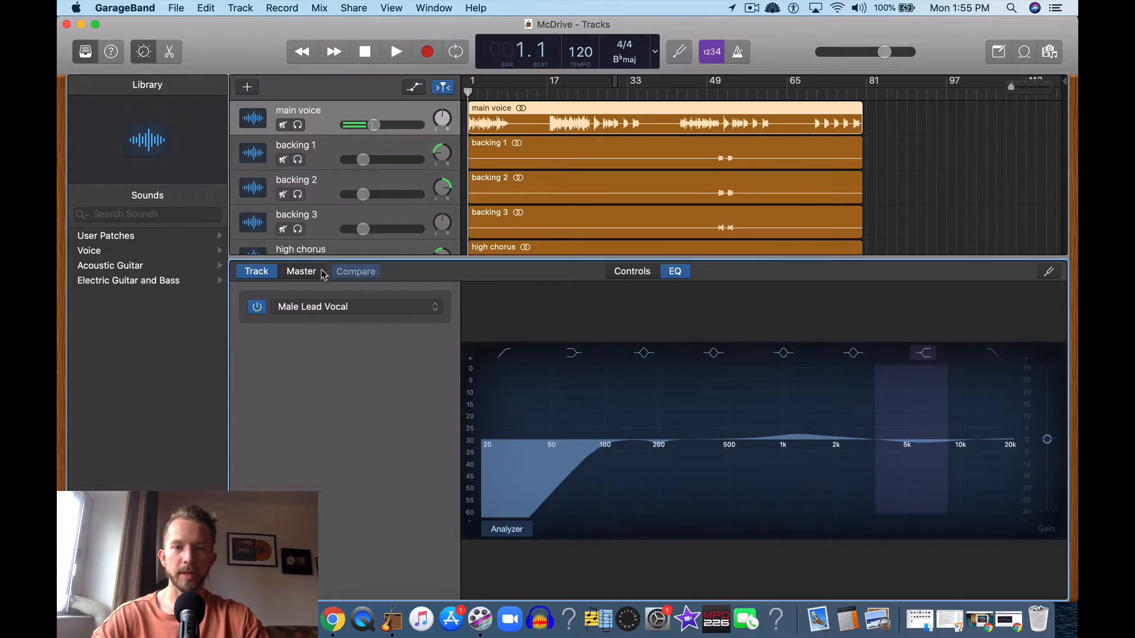
# Step: Show track automation and look through the main voice track's automation parameters alongside its Smart Controls and EQ
pyautogui.click(640, 275)
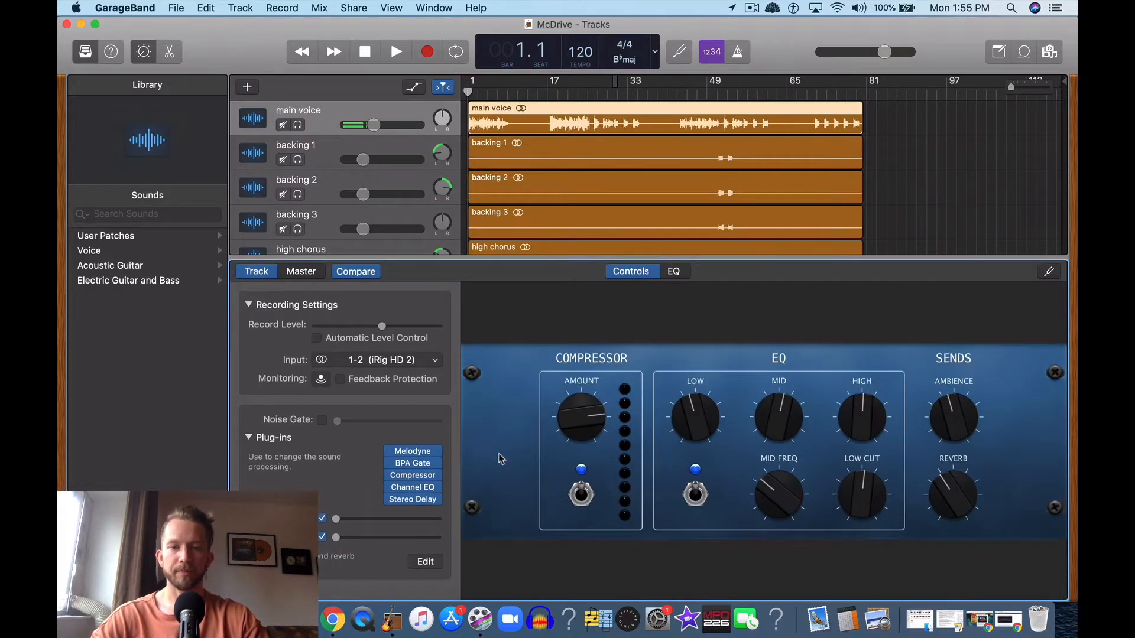
pyautogui.press('a')
pyautogui.click(385, 151)
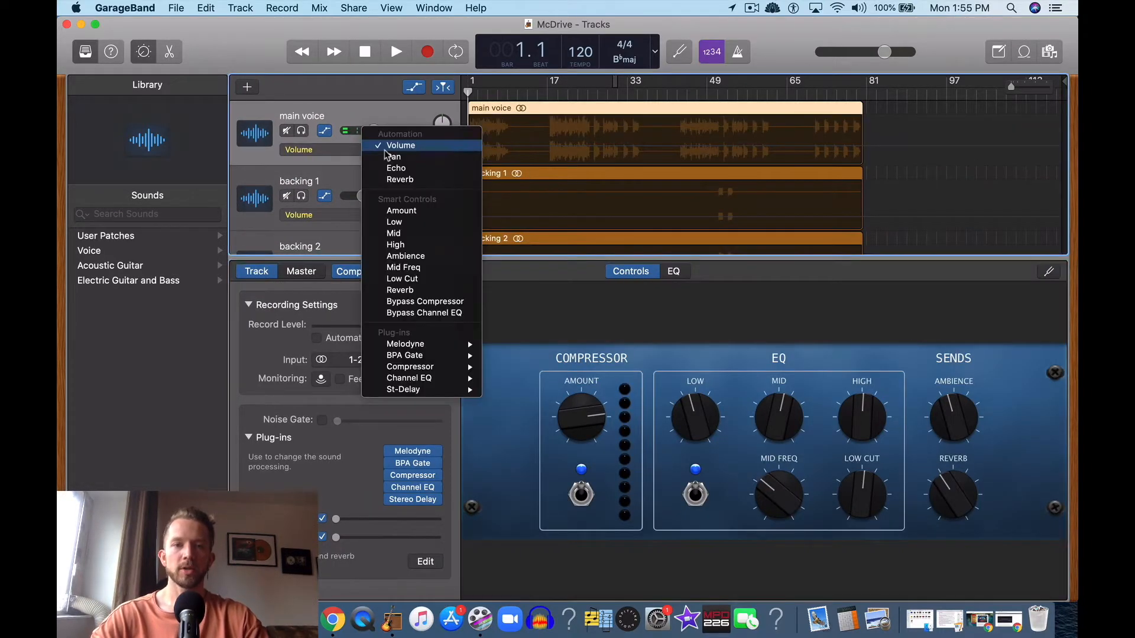
pyautogui.click(655, 350)
pyautogui.click(674, 272)
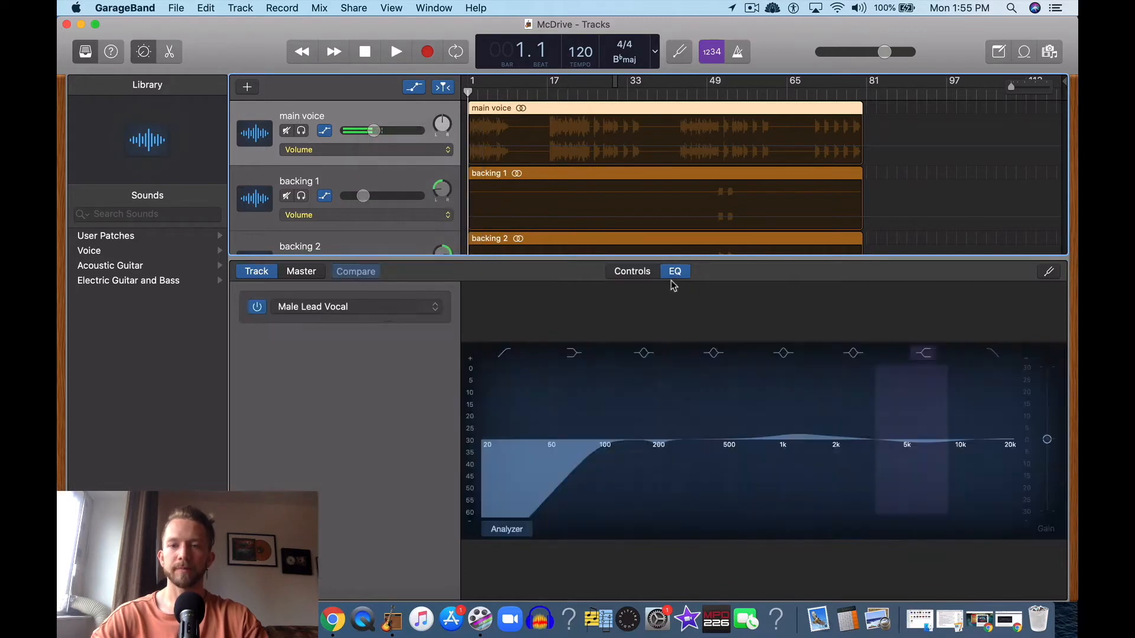
# Step: Examine the Channel EQ automation parameters available for the main voice and match them to the bands on the EQ graph
pyautogui.click(417, 151)
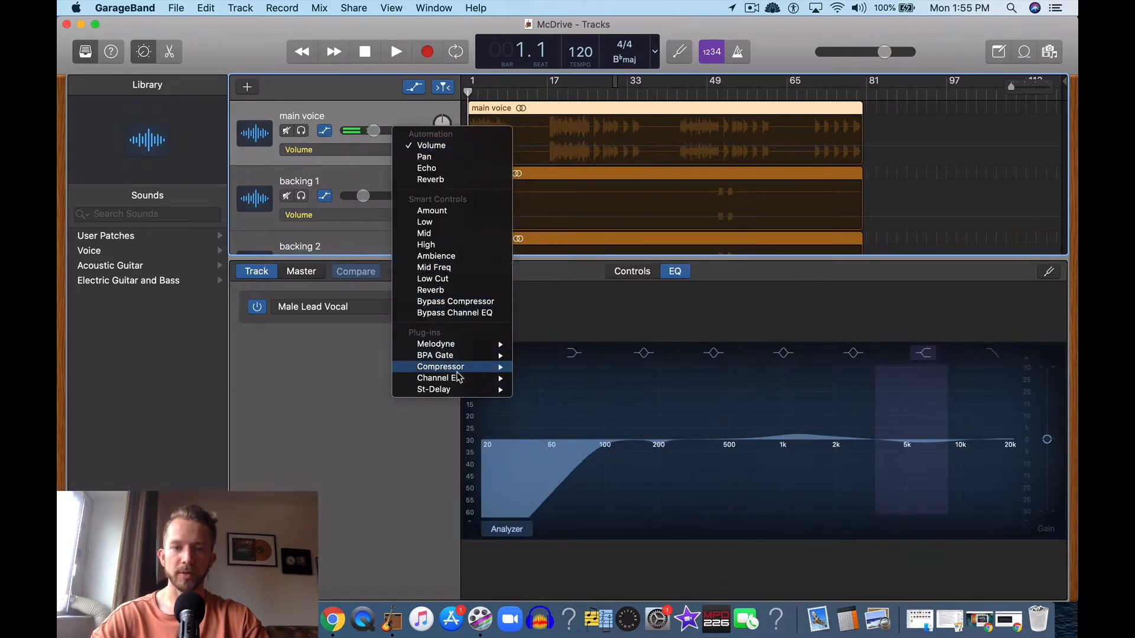
pyautogui.moveTo(458, 380)
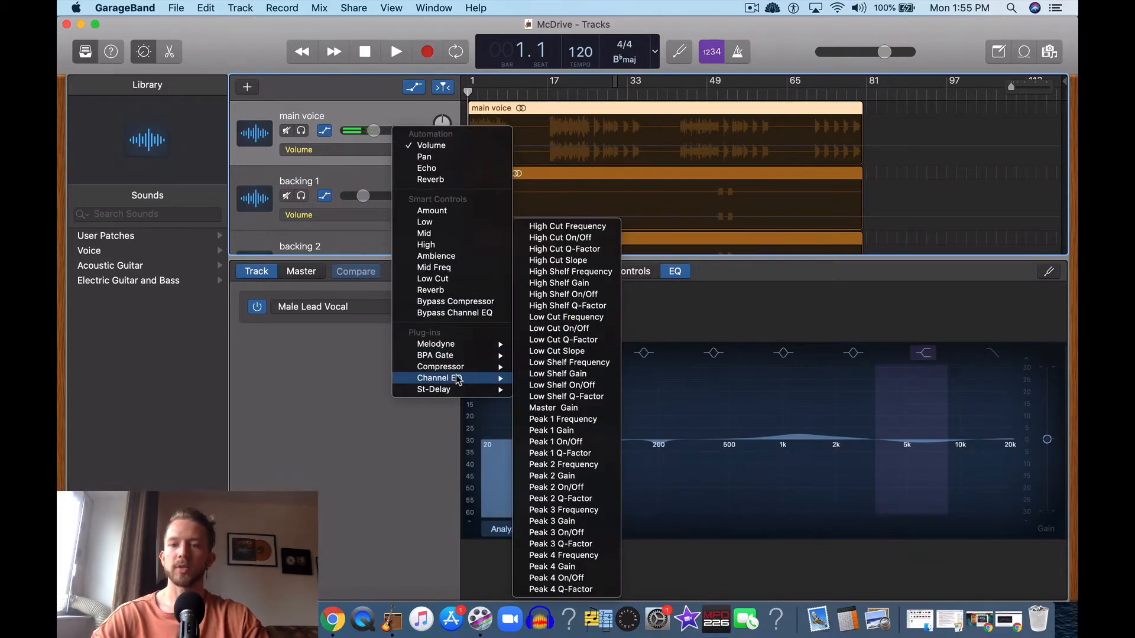
pyautogui.click(697, 325)
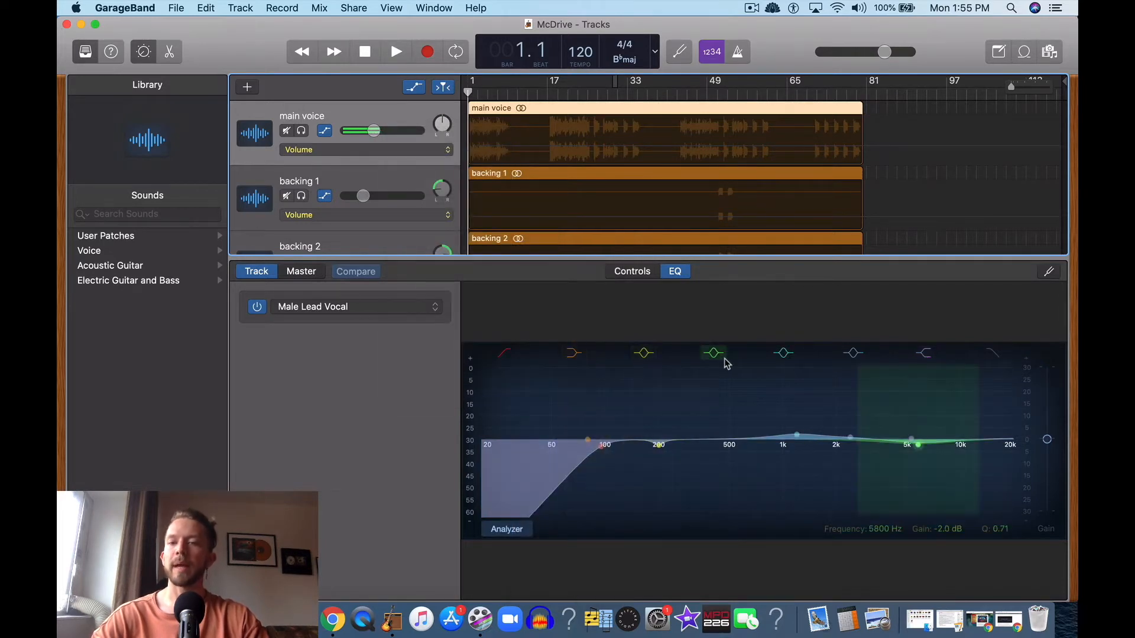
pyautogui.click(441, 148)
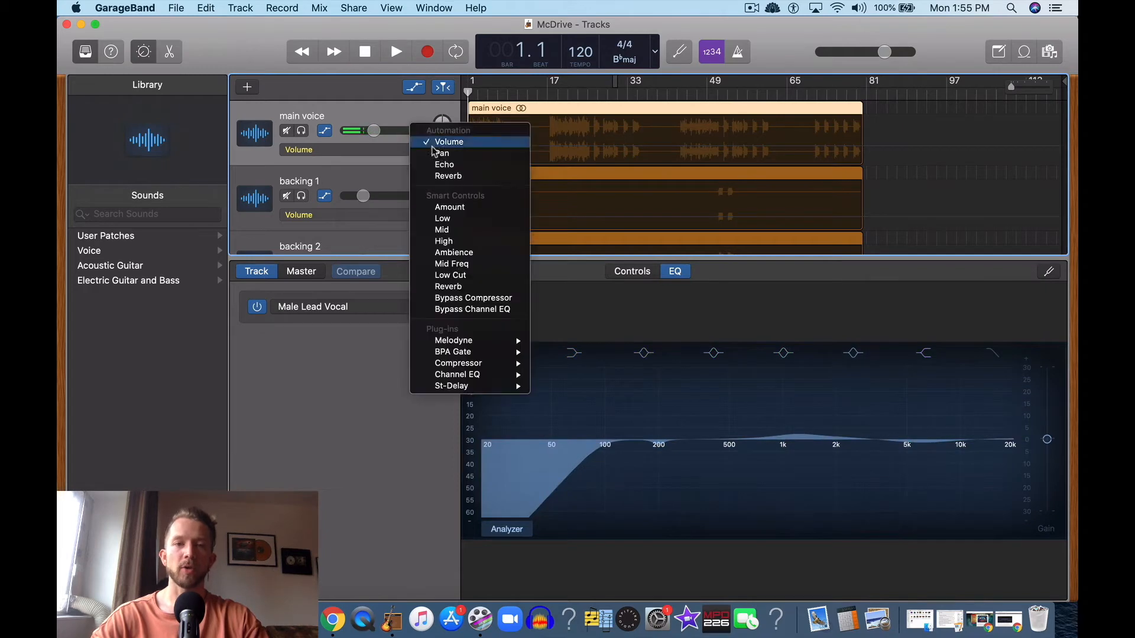
pyautogui.moveTo(508, 377)
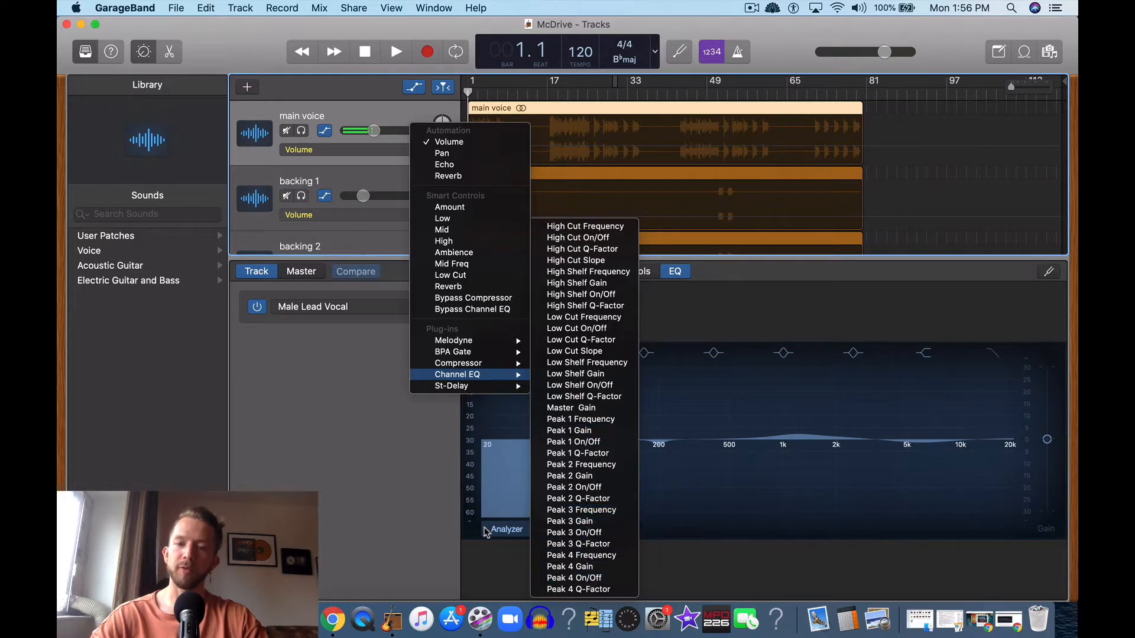
pyautogui.click(438, 482)
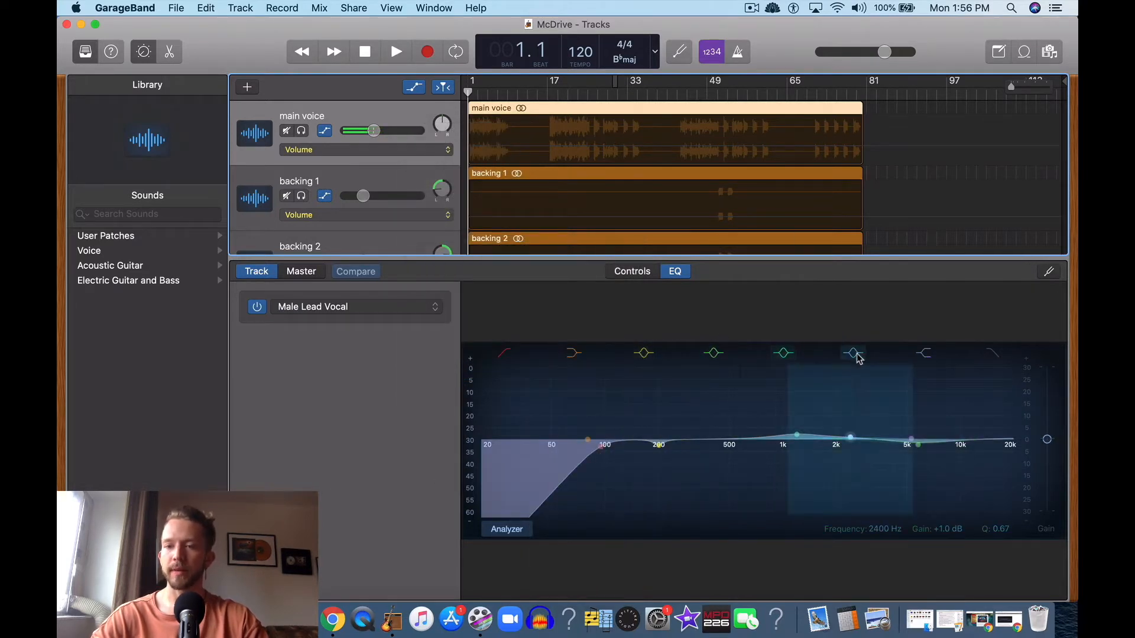
# Step: Switch to Chrome to review the article's labelled Channel EQ band diagrams, including Peak 1 to Peak 4, and return to GarageBand
pyautogui.hotkey('ctrl', 'Up')
pyautogui.hotkey('ctrl', 'Up')
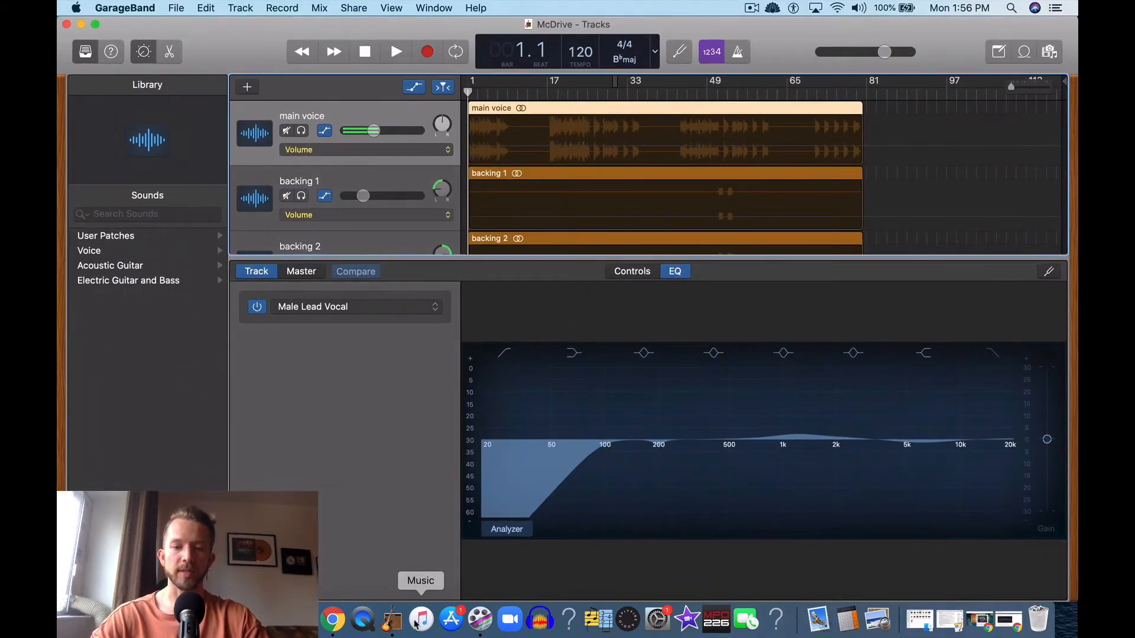
pyautogui.click(333, 619)
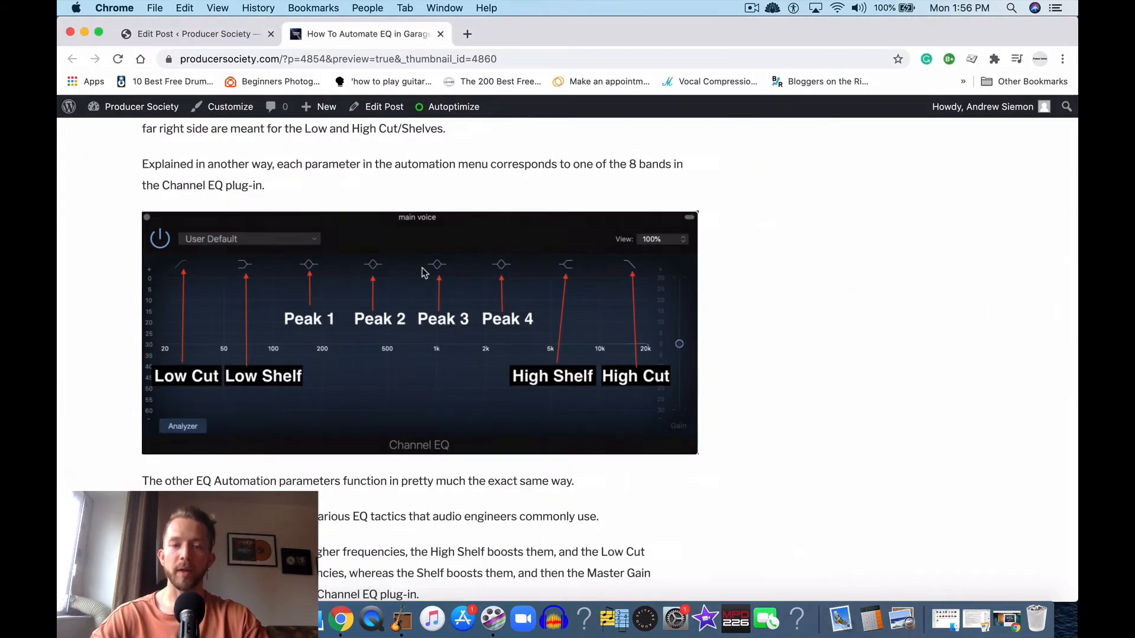
pyautogui.scroll(8, 423, 272)
pyautogui.scroll(-1, 423, 272)
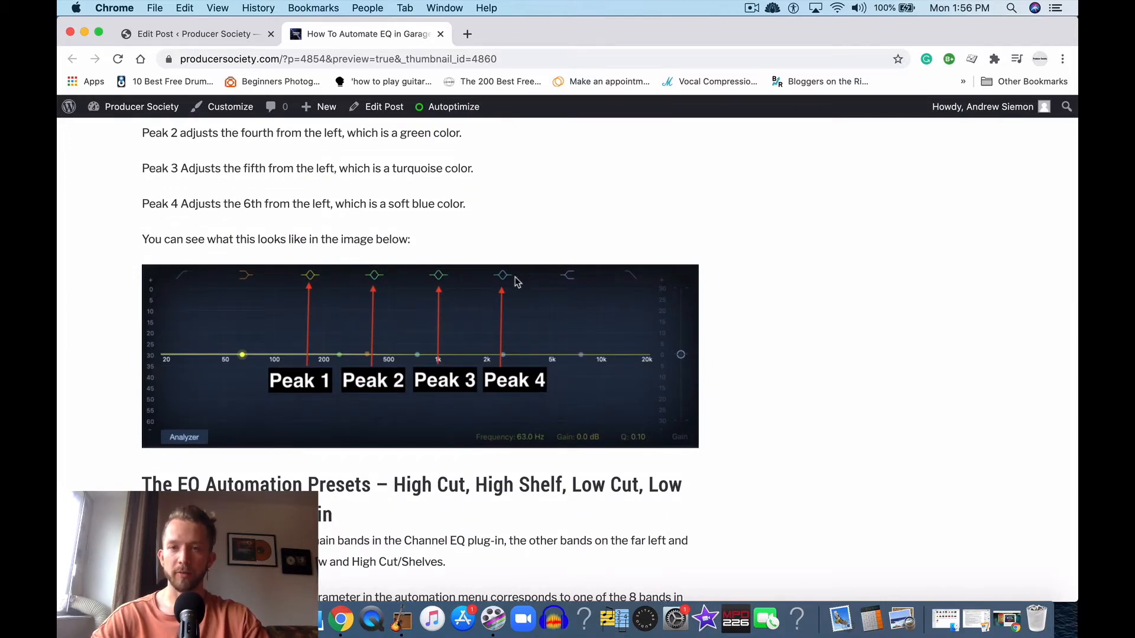
pyautogui.hotkey('ctrl', 'Up')
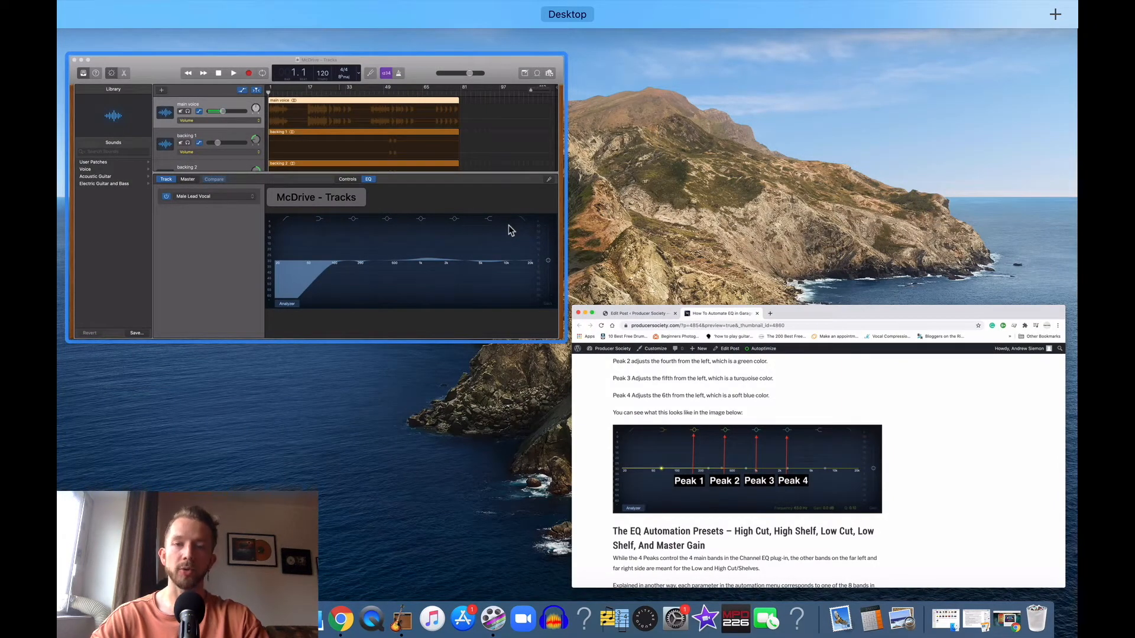
pyautogui.click(512, 230)
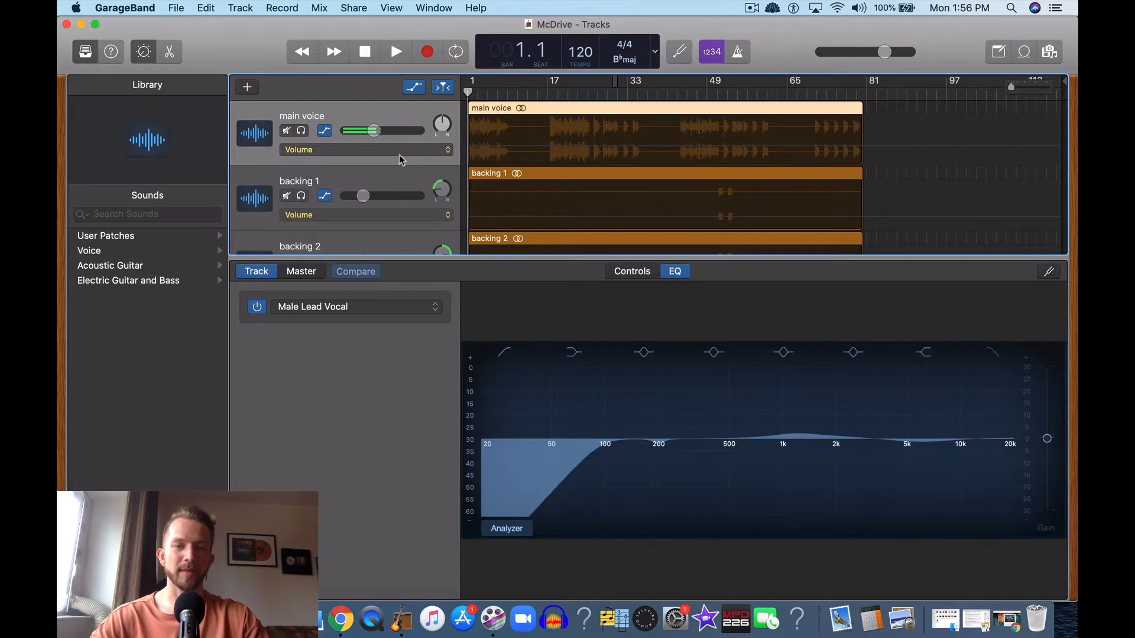
# Step: View the Channel EQ from the main voice track's plug-in list in its own window, and close it
pyautogui.click(633, 272)
pyautogui.click(675, 272)
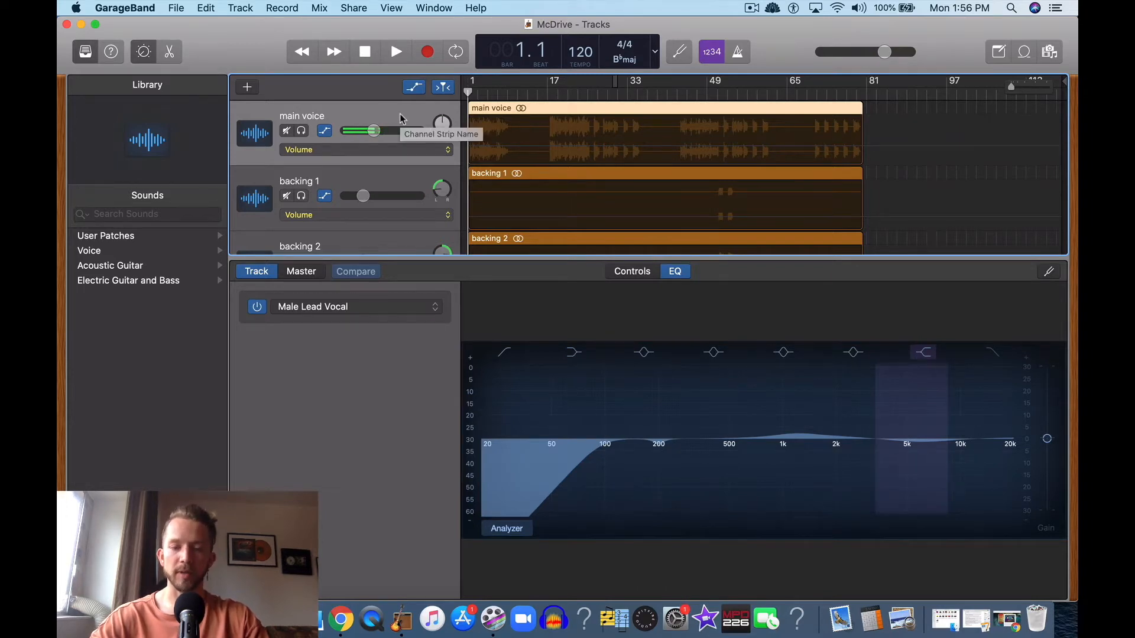
pyautogui.press('b')
pyautogui.press('b')
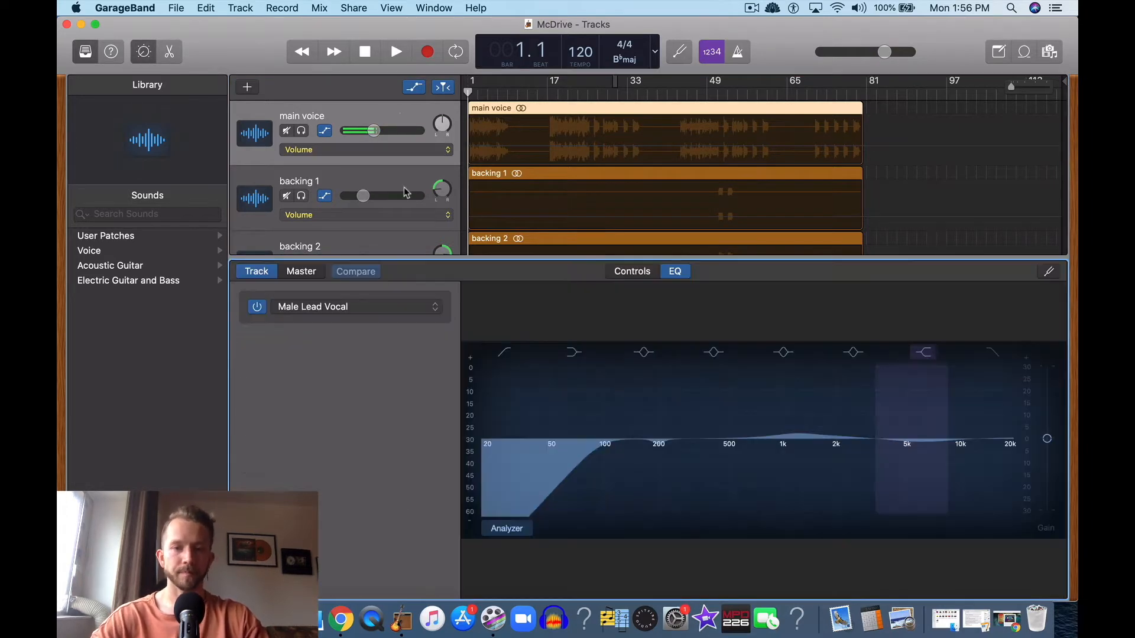
pyautogui.click(643, 275)
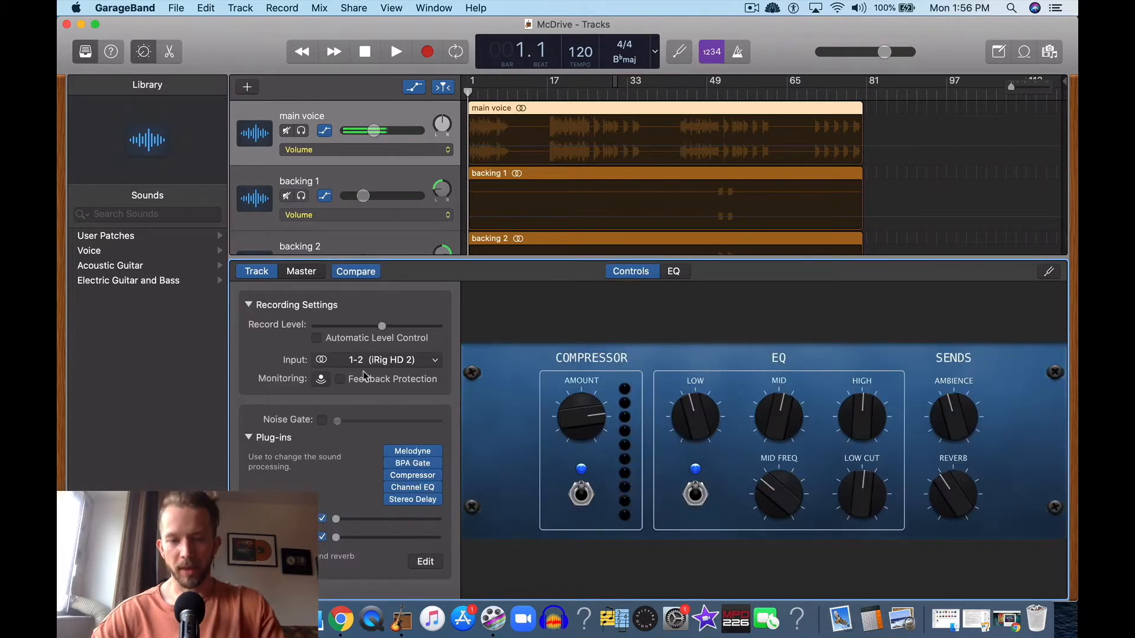
pyautogui.click(412, 487)
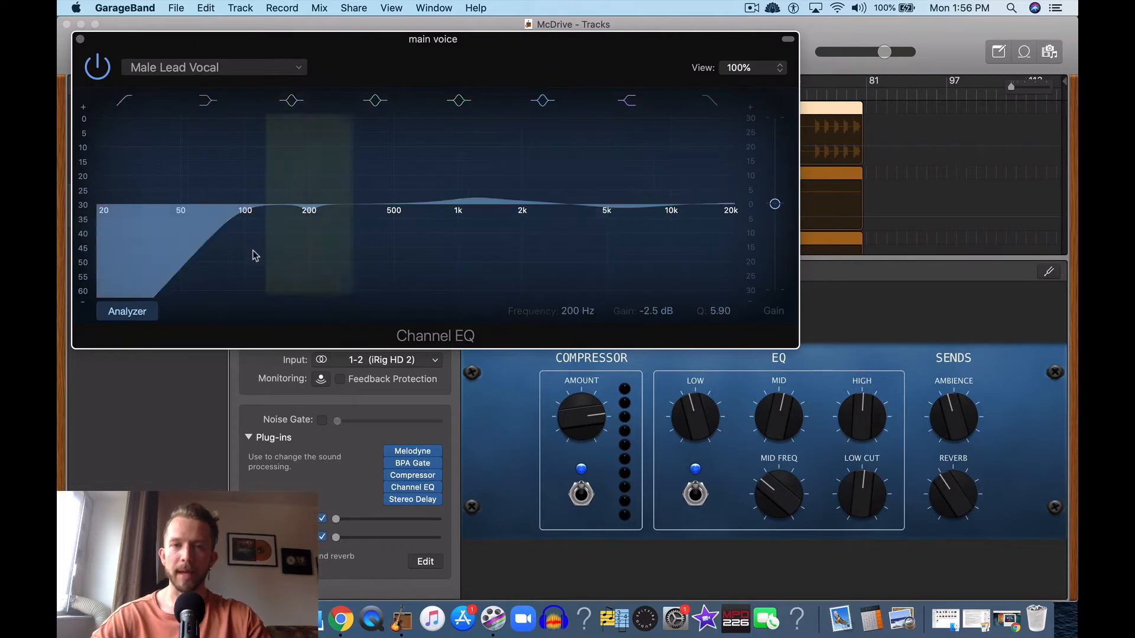
pyautogui.click(81, 40)
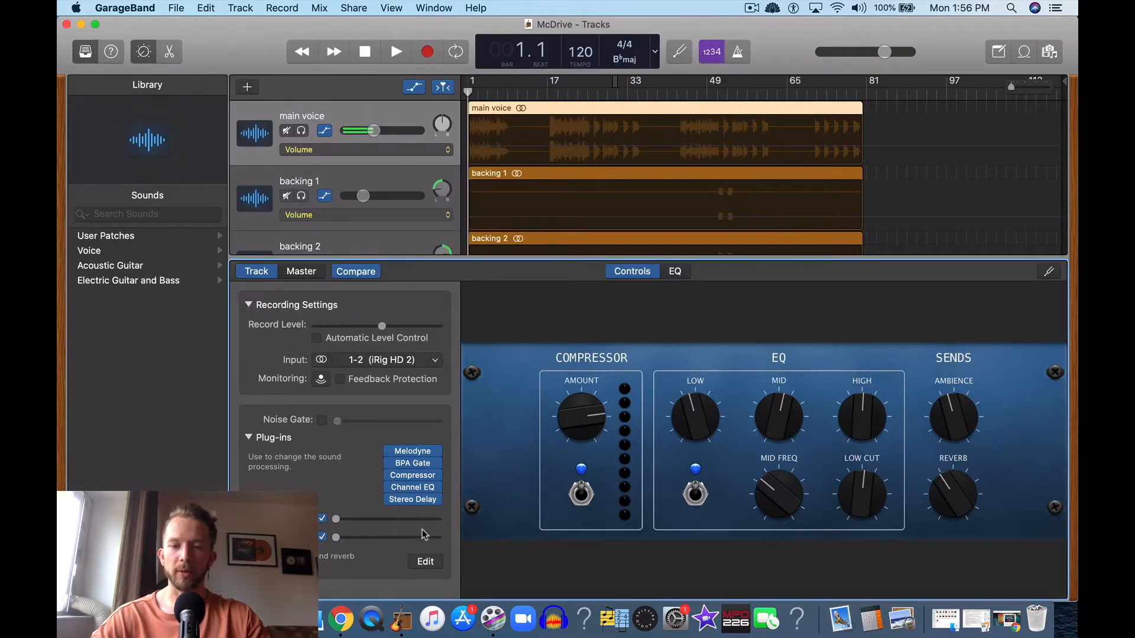
# Step: Add a second Channel EQ plug-in in the empty slot after Stereo Delay on the main voice track and close its window
pyautogui.click(420, 511)
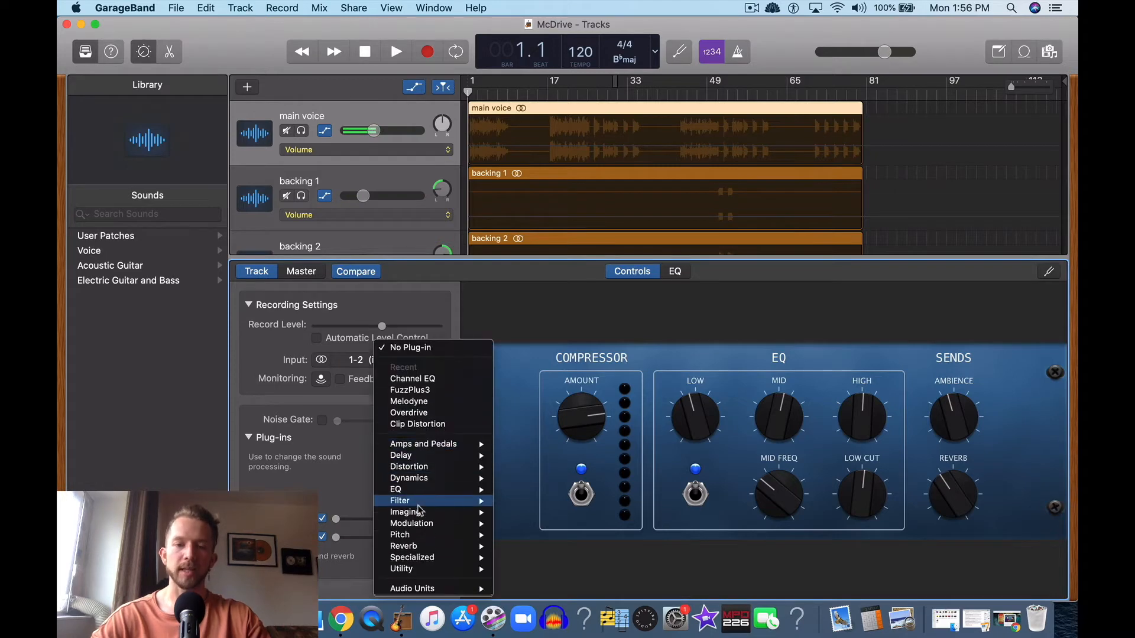
pyautogui.moveTo(424, 489)
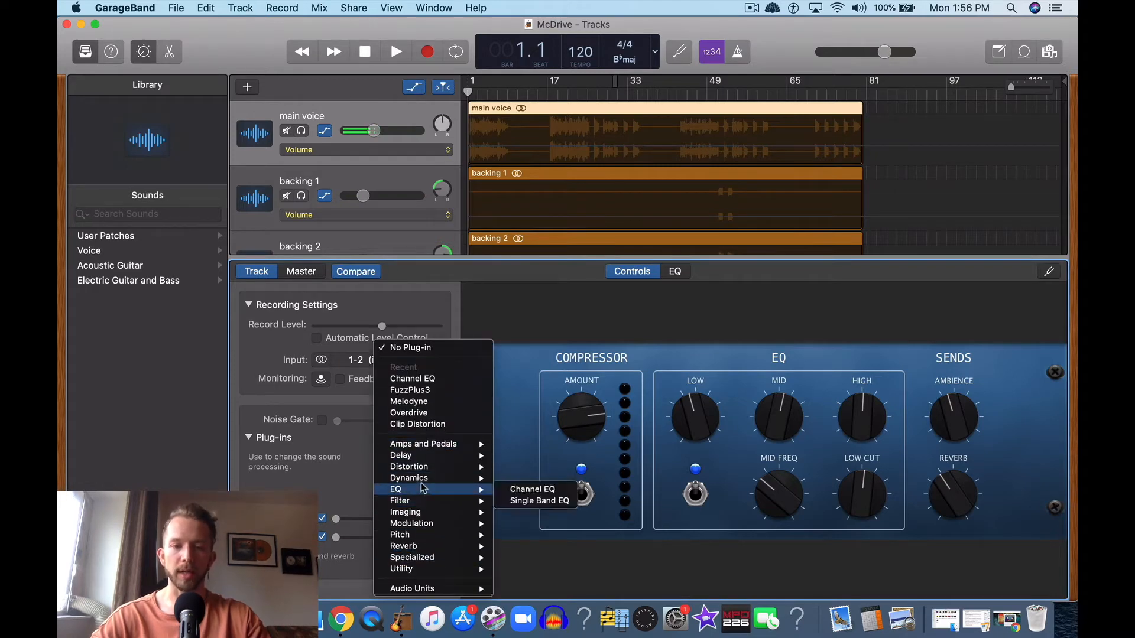
pyautogui.click(523, 489)
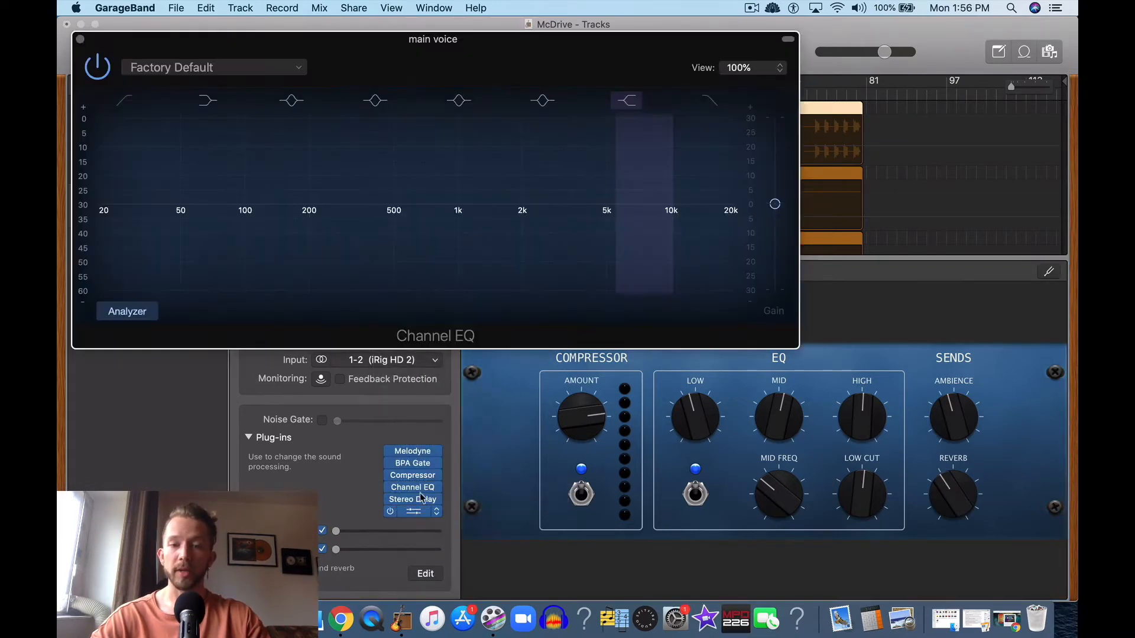
pyautogui.click(80, 39)
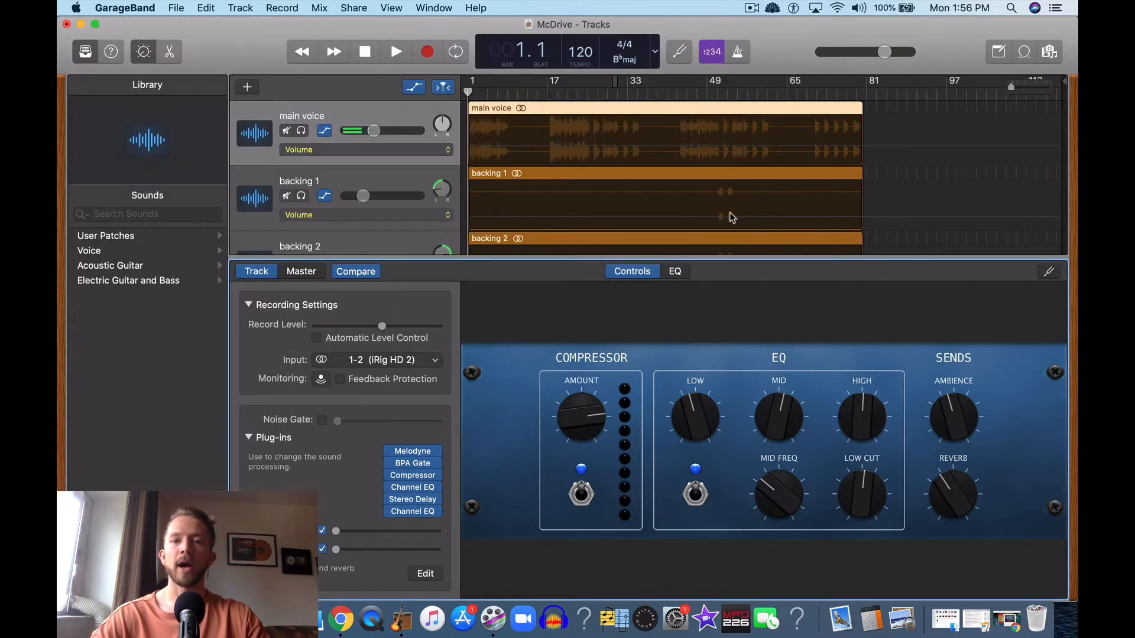
# Step: Examine the main voice track's automation parameters listed under Channel EQ 2
pyautogui.click(405, 148)
pyautogui.moveTo(450, 382)
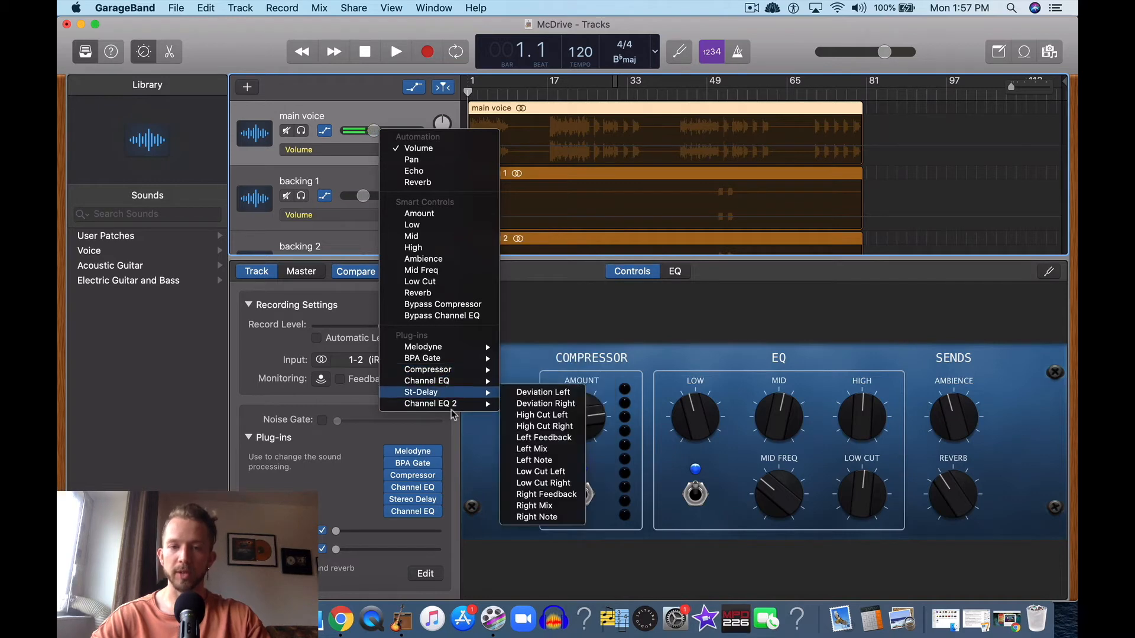
pyautogui.moveTo(462, 359)
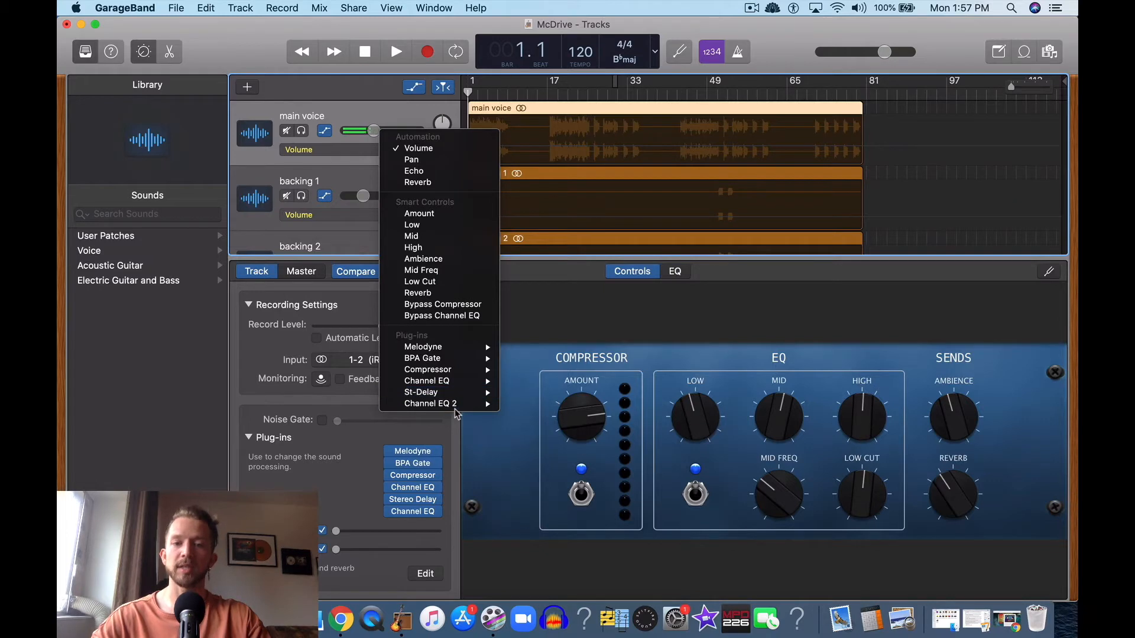
pyautogui.moveTo(458, 408)
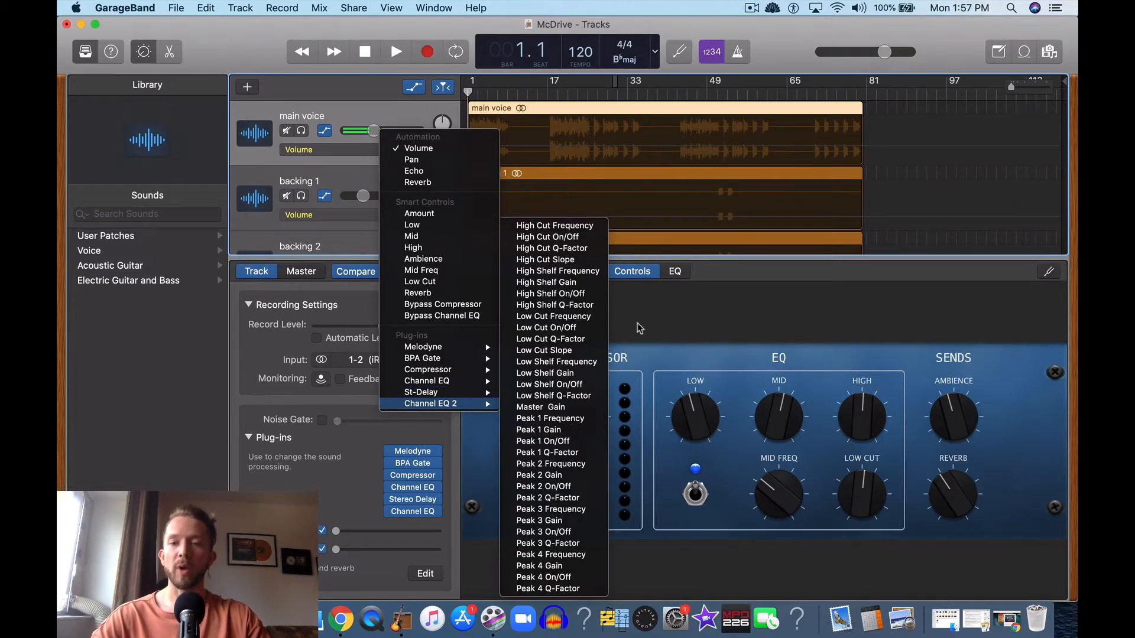
pyautogui.click(684, 296)
# Step: Compare the main voice track's EQ graph with the two Channel EQ entries in its plug-in list
pyautogui.click(680, 273)
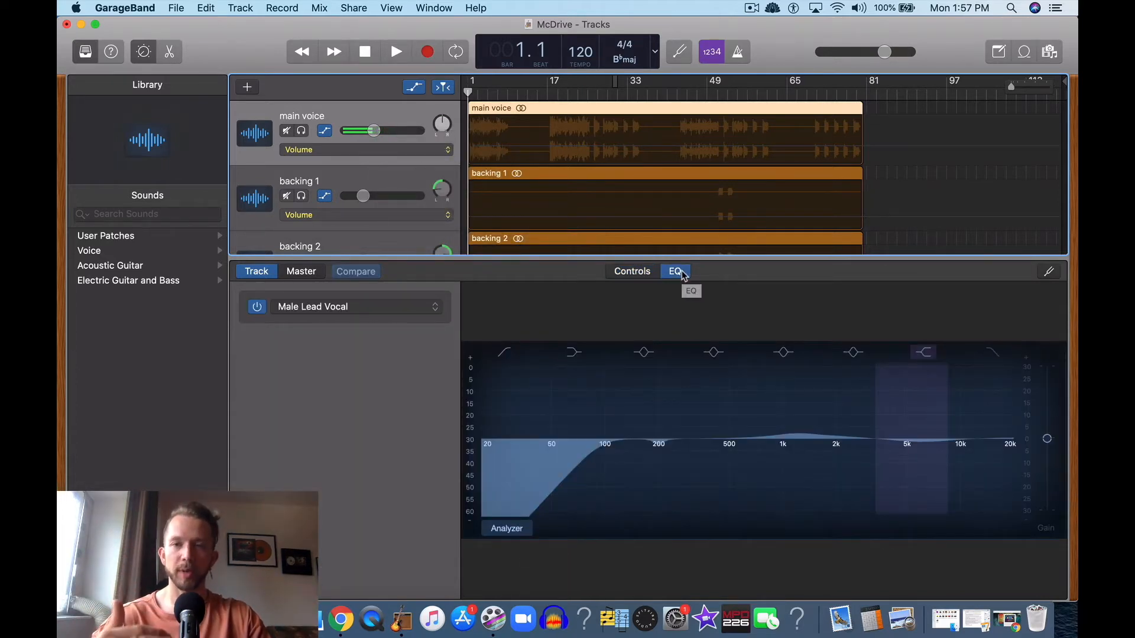
pyautogui.click(650, 271)
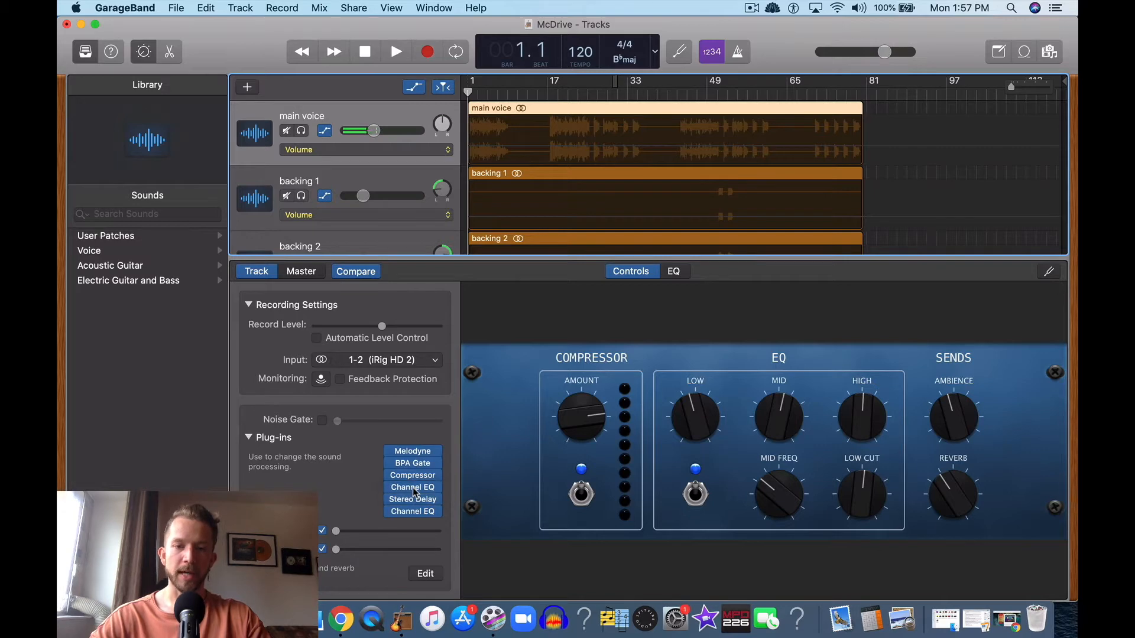
pyautogui.click(674, 271)
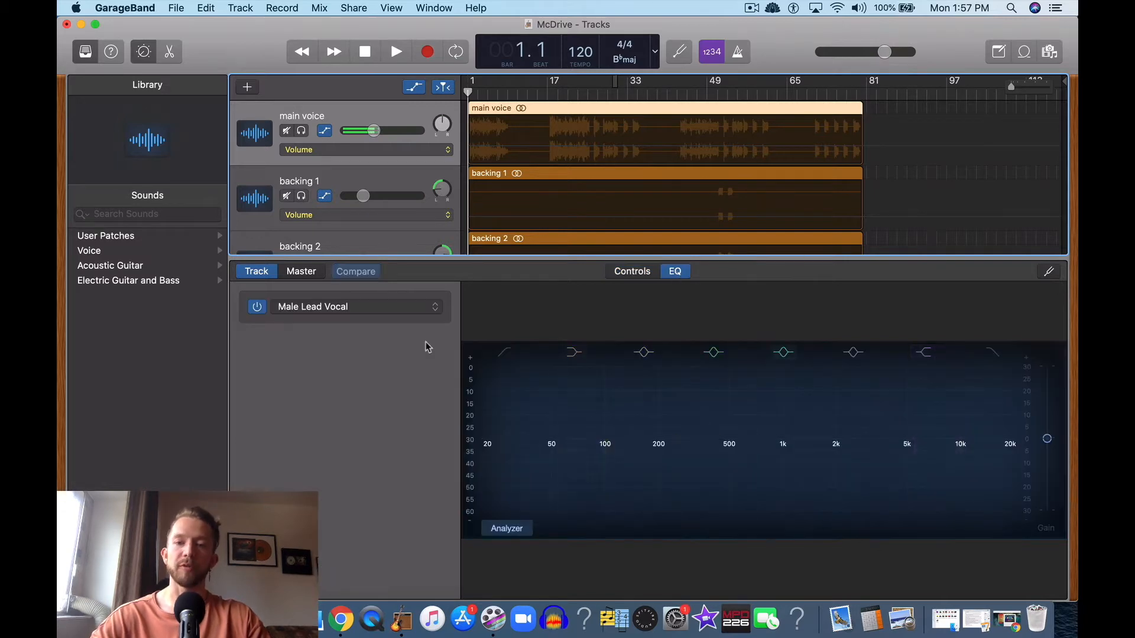
pyautogui.moveTo(671, 380)
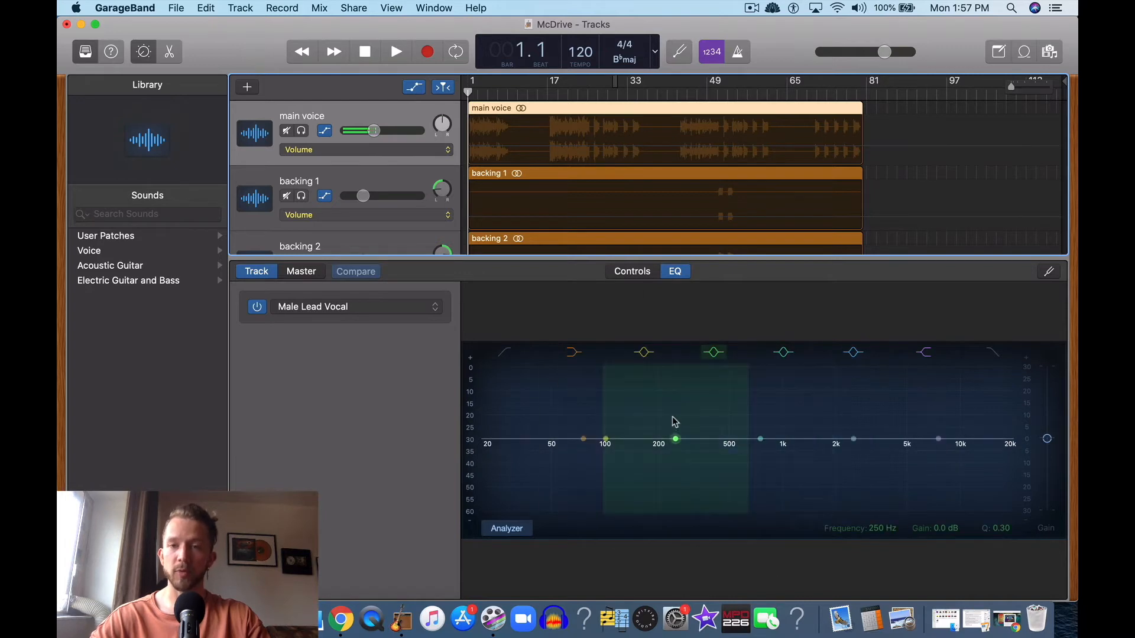
# Step: Open the second Channel EQ on the main voice track and move its window clear of the track's header and region
pyautogui.click(647, 274)
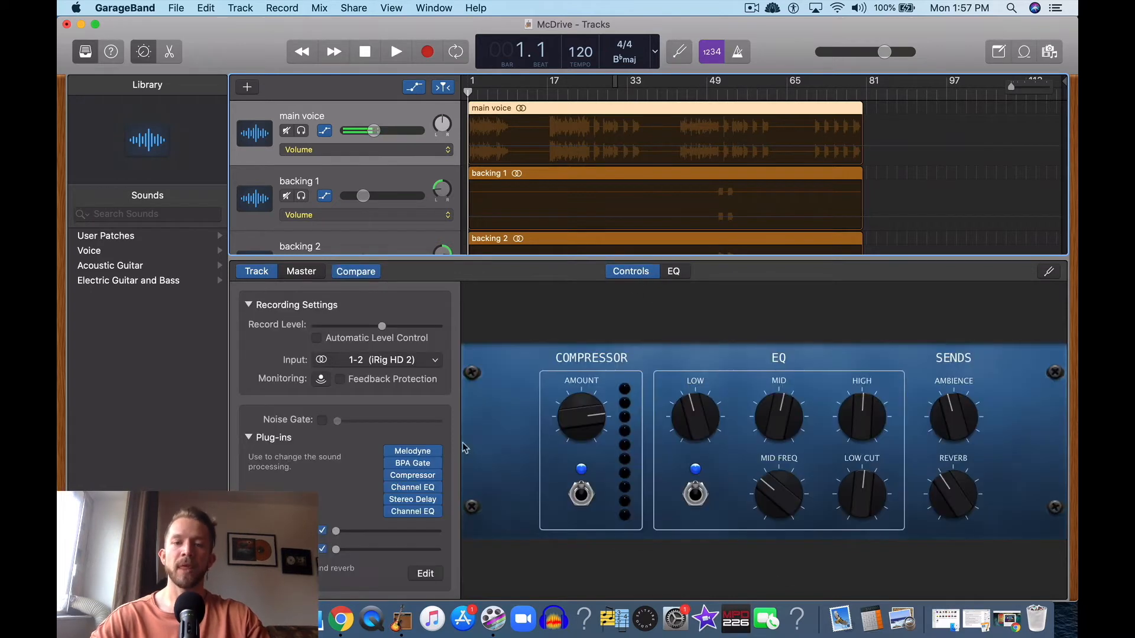
pyautogui.click(415, 518)
pyautogui.moveTo(590, 48); pyautogui.dragTo(807, 228)
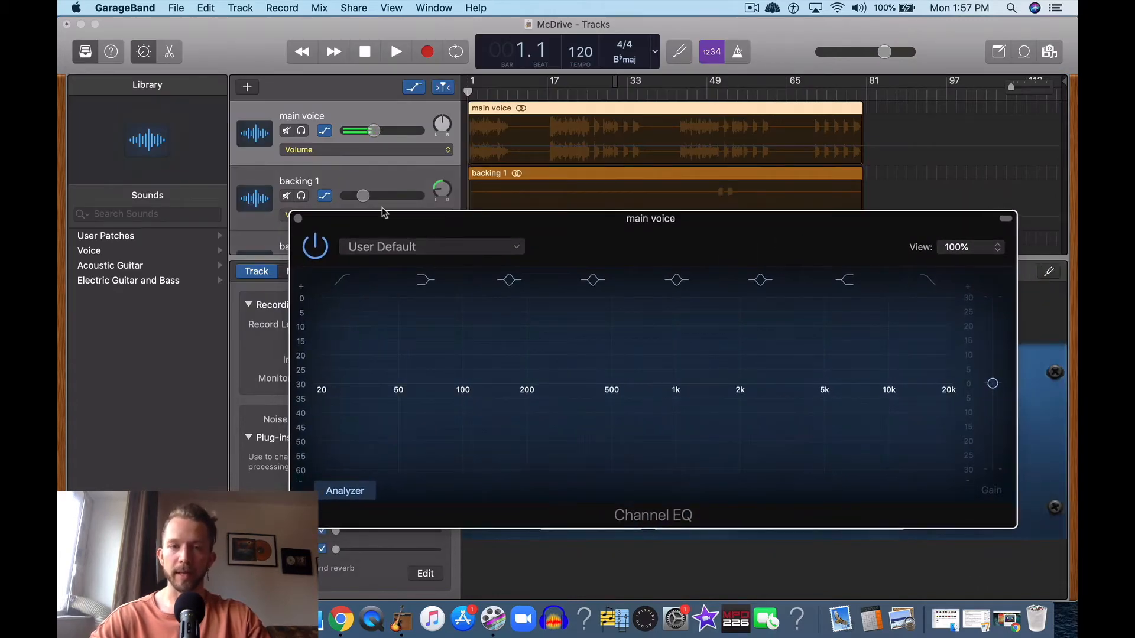
# Step: Compare the windows of the main voice track's two Channel EQ plug-ins, then check the track's EQ view against its Controls view
pyautogui.click(298, 218)
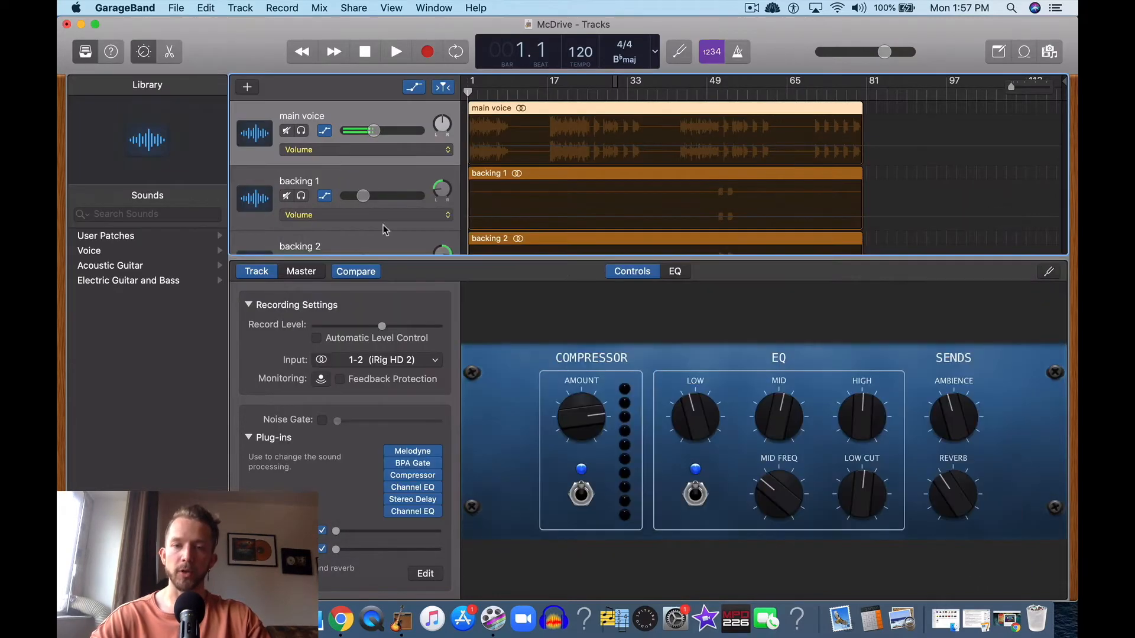
pyautogui.click(417, 493)
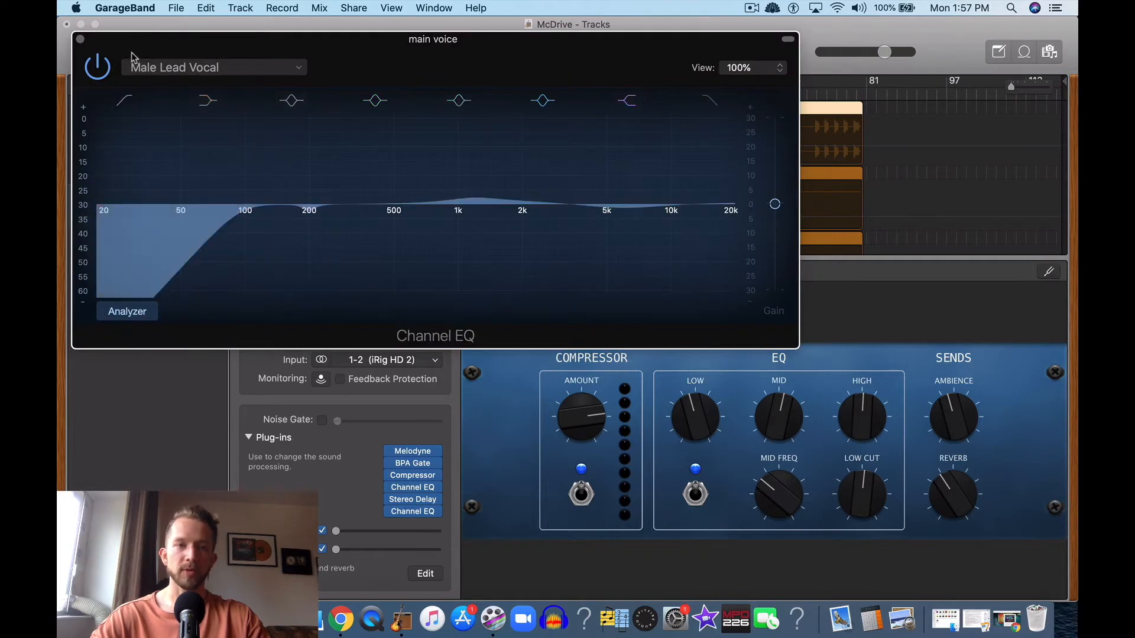
pyautogui.click(81, 40)
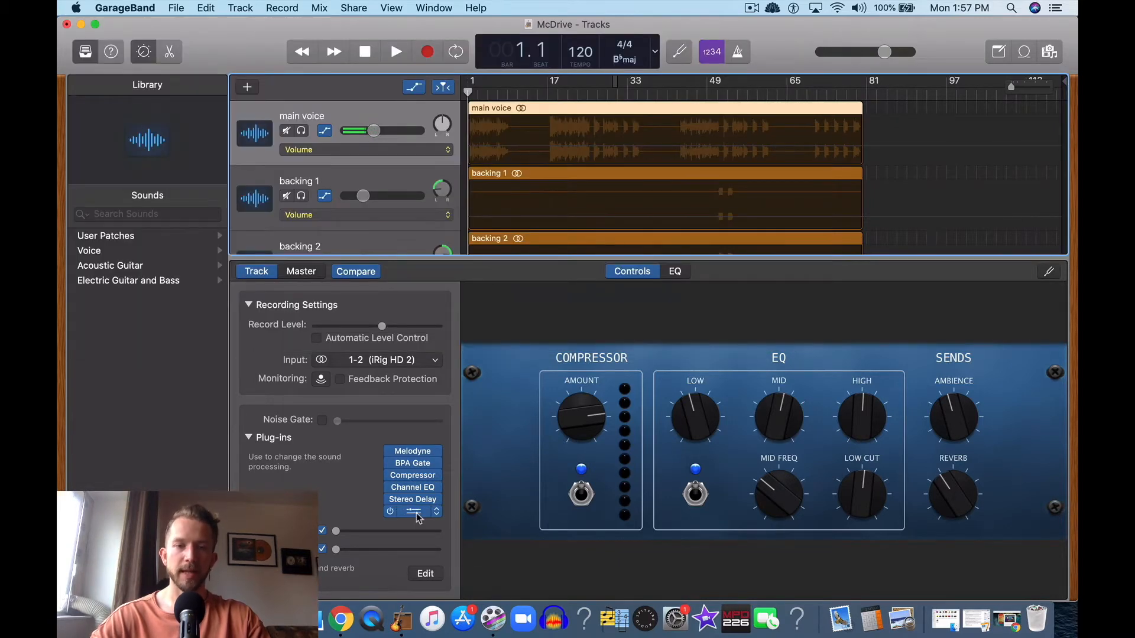
pyautogui.click(413, 512)
pyautogui.click(298, 218)
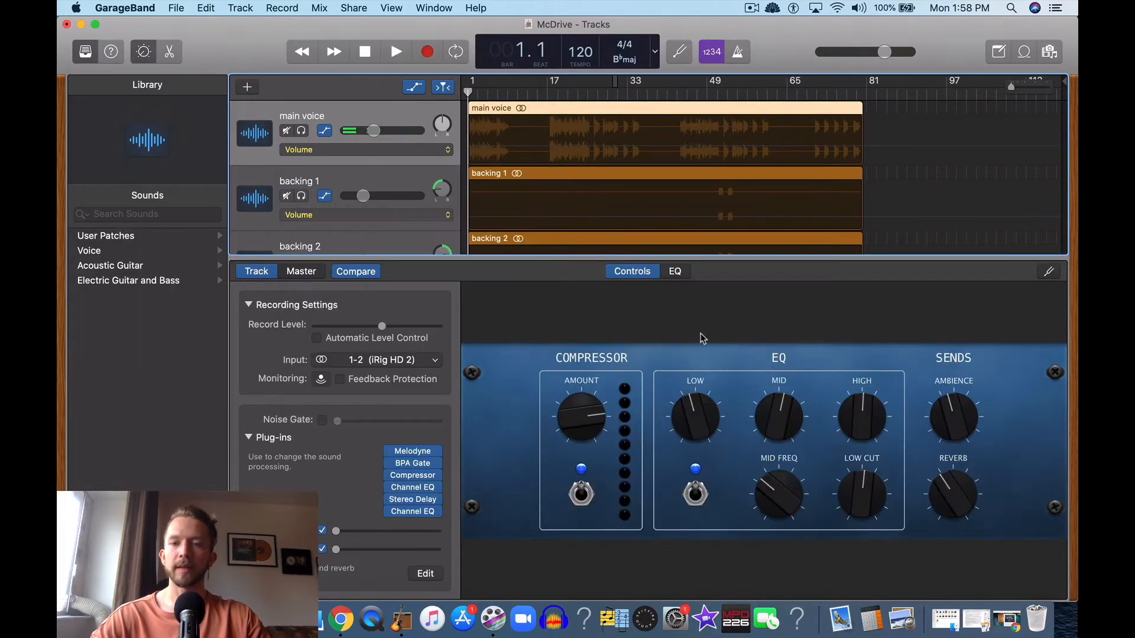
pyautogui.click(678, 274)
pyautogui.click(632, 272)
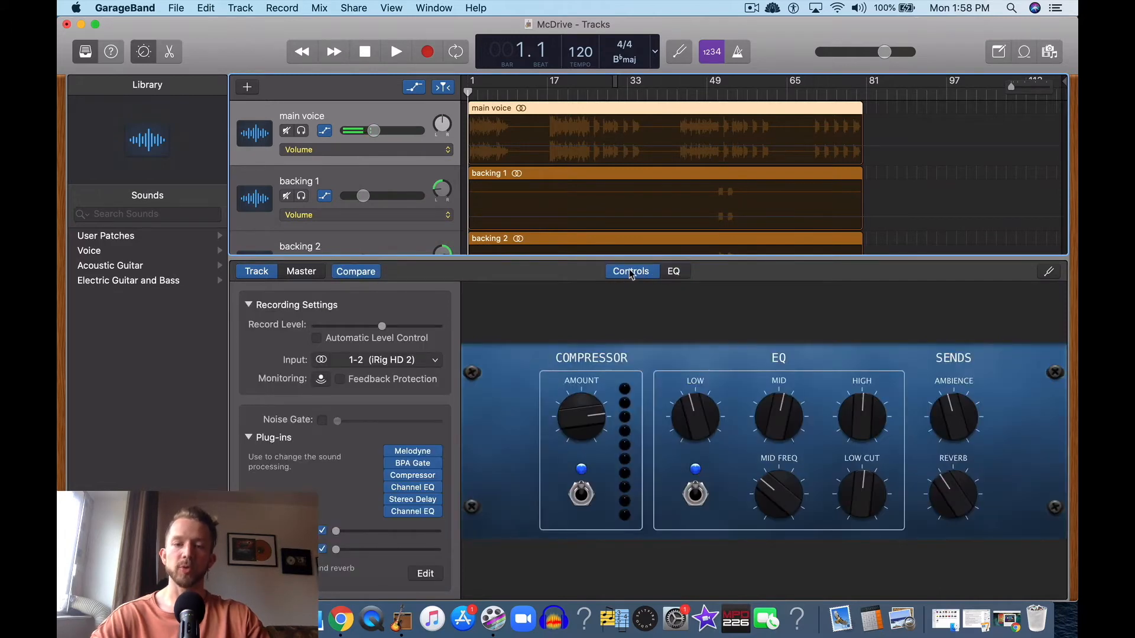
# Step: Add automation on the main voice track for Channel EQ 2's Peak 1 Frequency and Peak 1 Gain
pyautogui.click(401, 151)
pyautogui.moveTo(445, 405)
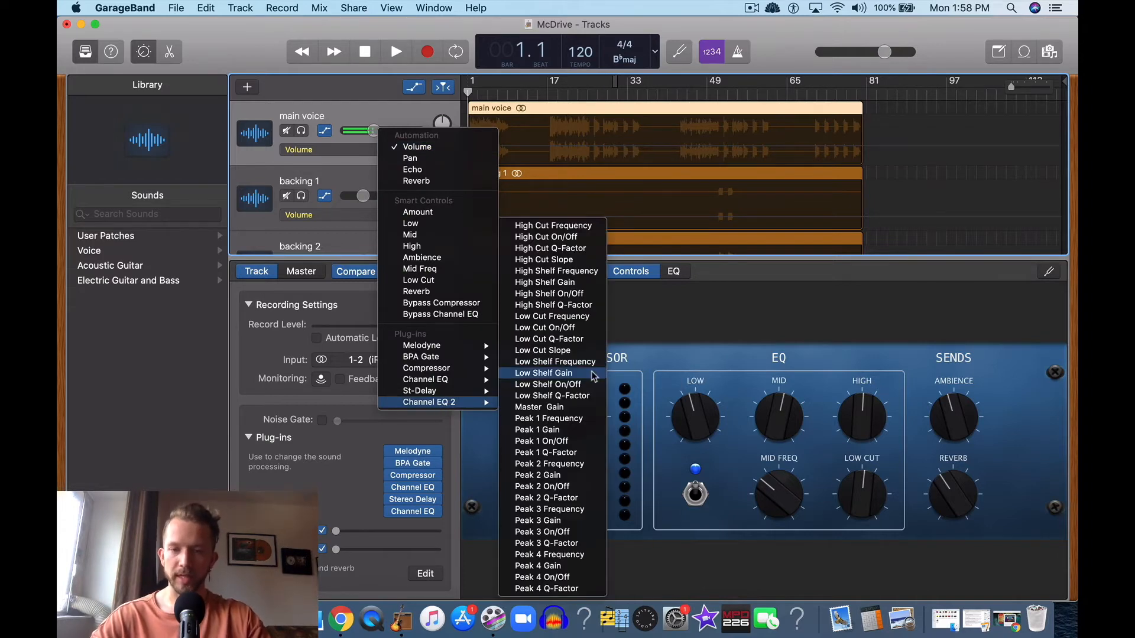
pyautogui.click(577, 423)
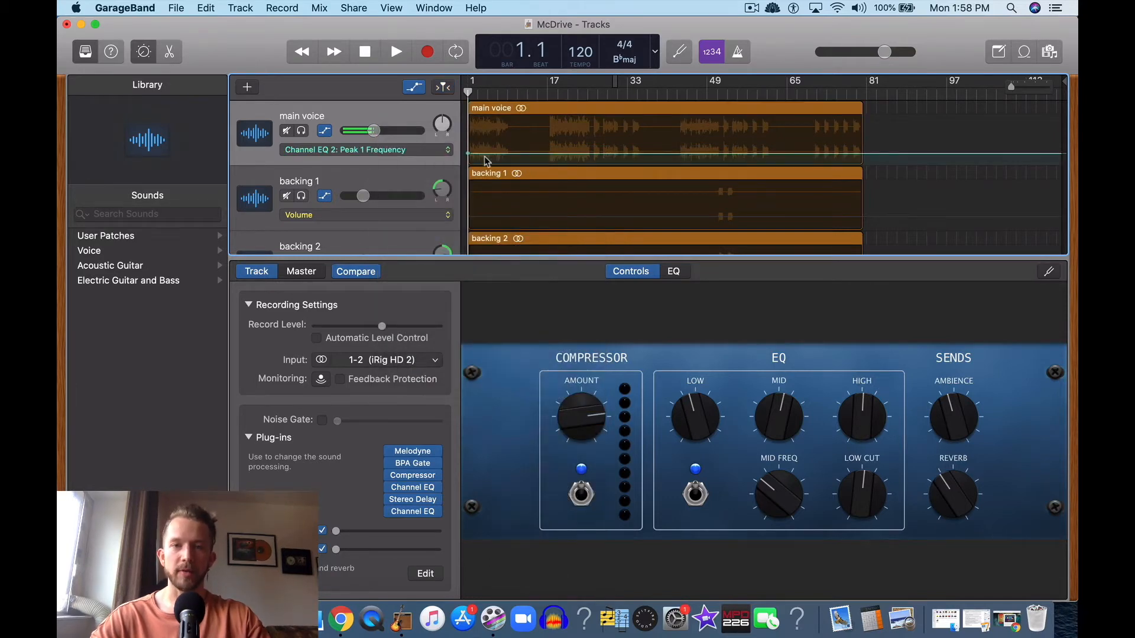
pyautogui.click(448, 149)
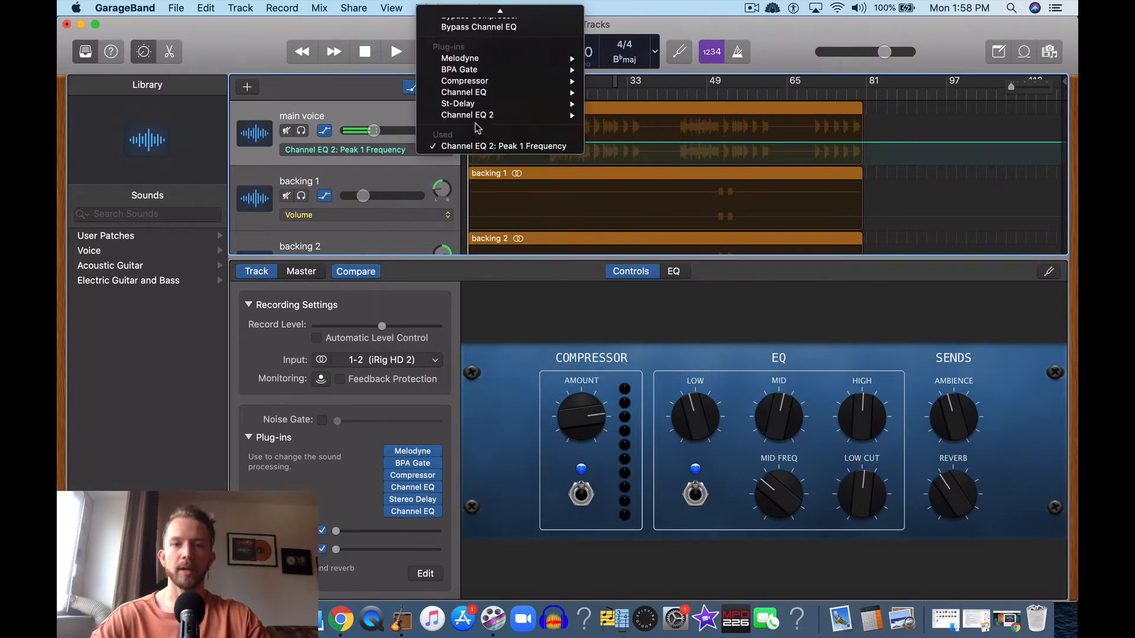
pyautogui.click(633, 325)
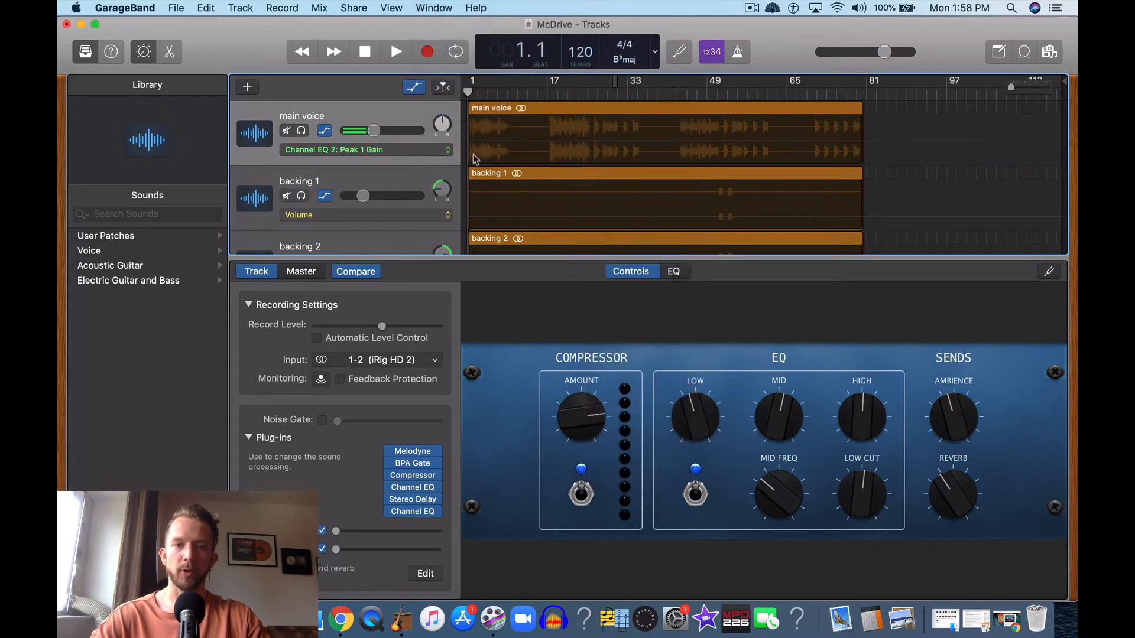
# Step: Add automation for Channel EQ 2's Peak 1 Q-Factor and switch the band on with Peak 1 On/Off automation
pyautogui.click(448, 150)
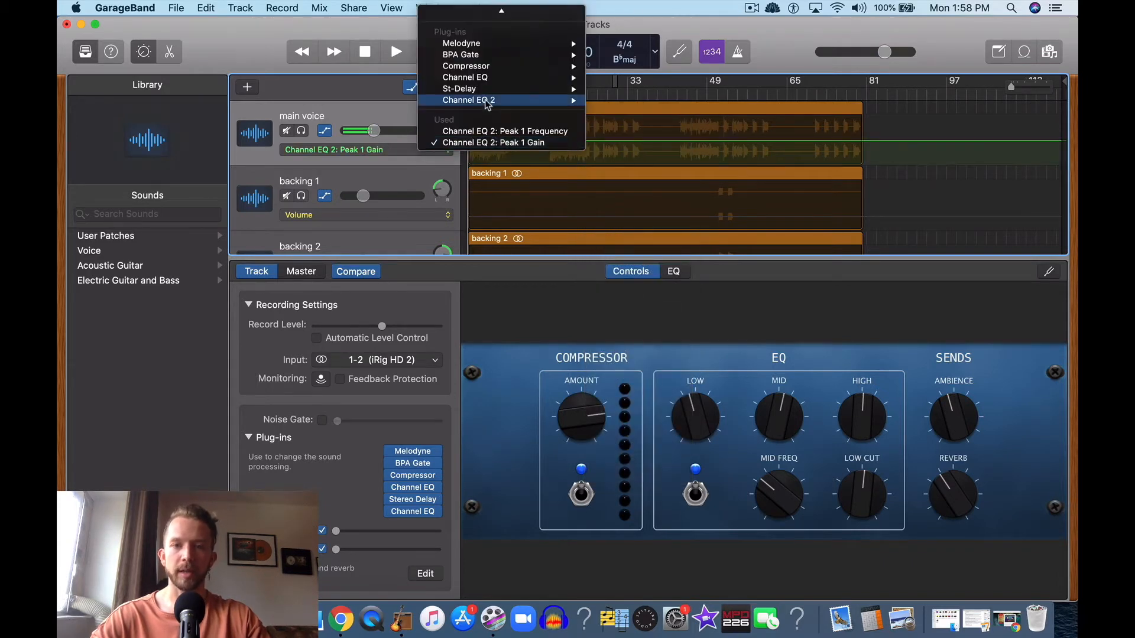
pyautogui.moveTo(487, 102)
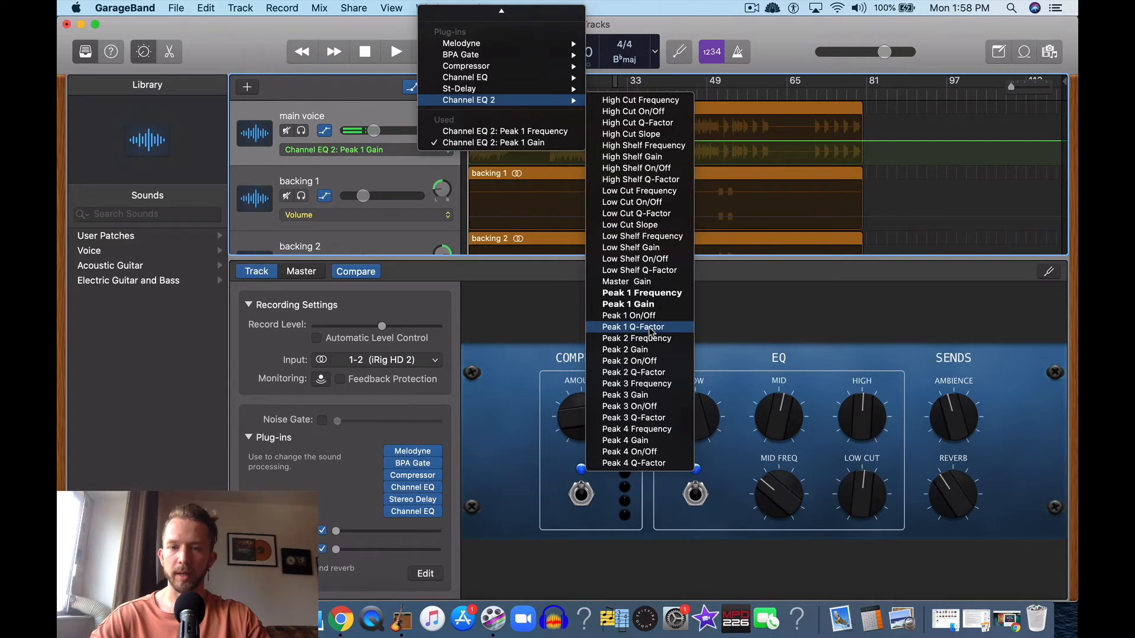
pyautogui.click(650, 328)
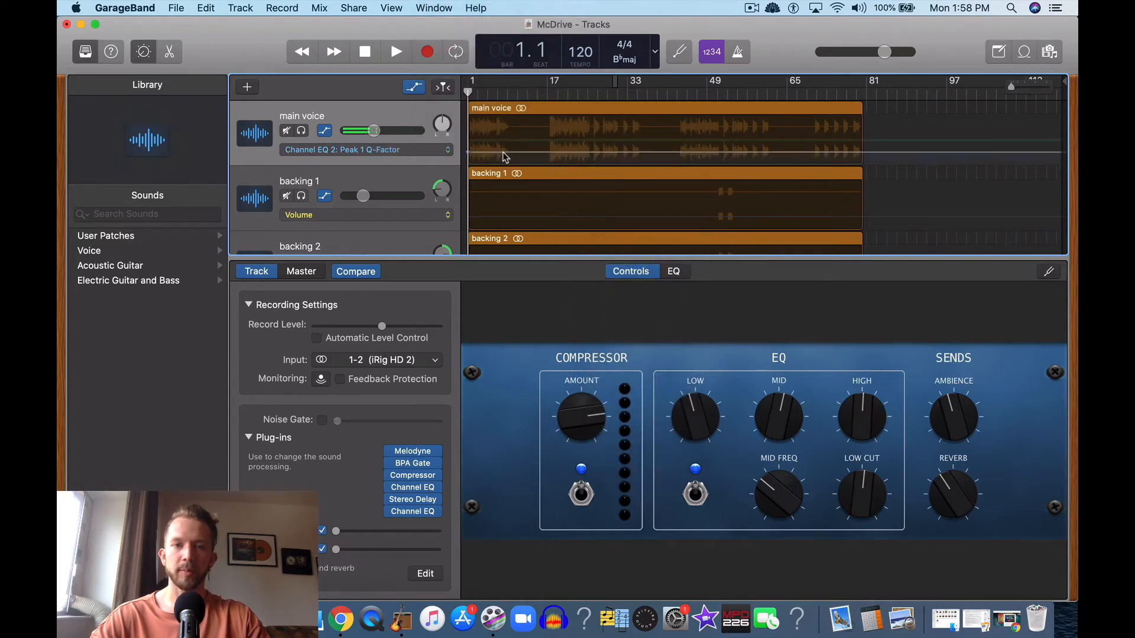
pyautogui.click(437, 150)
pyautogui.moveTo(473, 87)
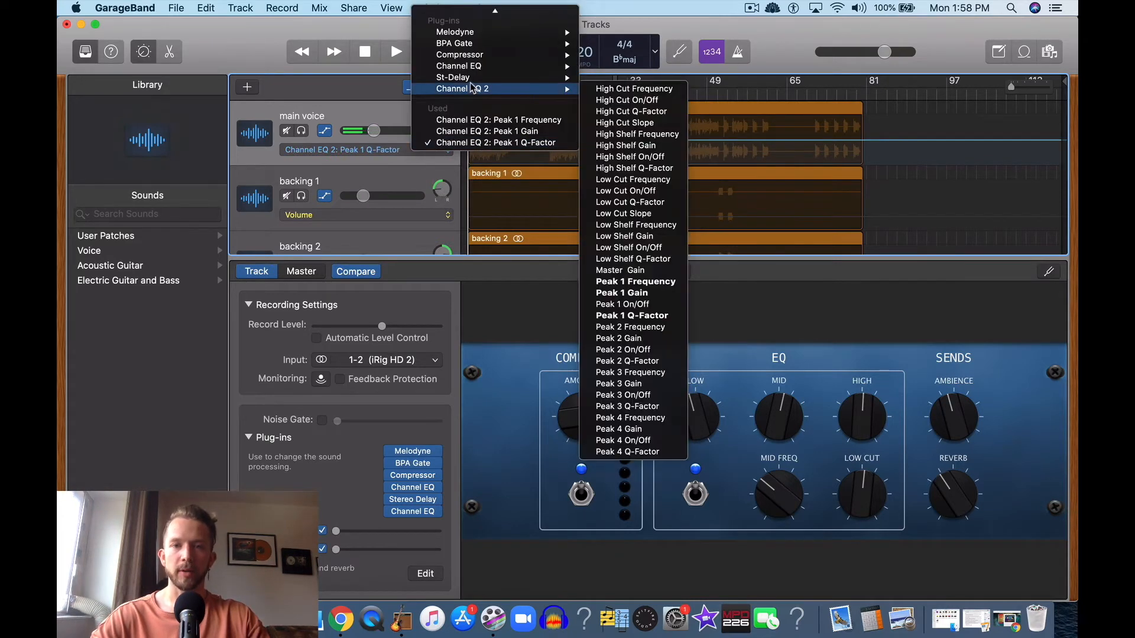
pyautogui.click(623, 304)
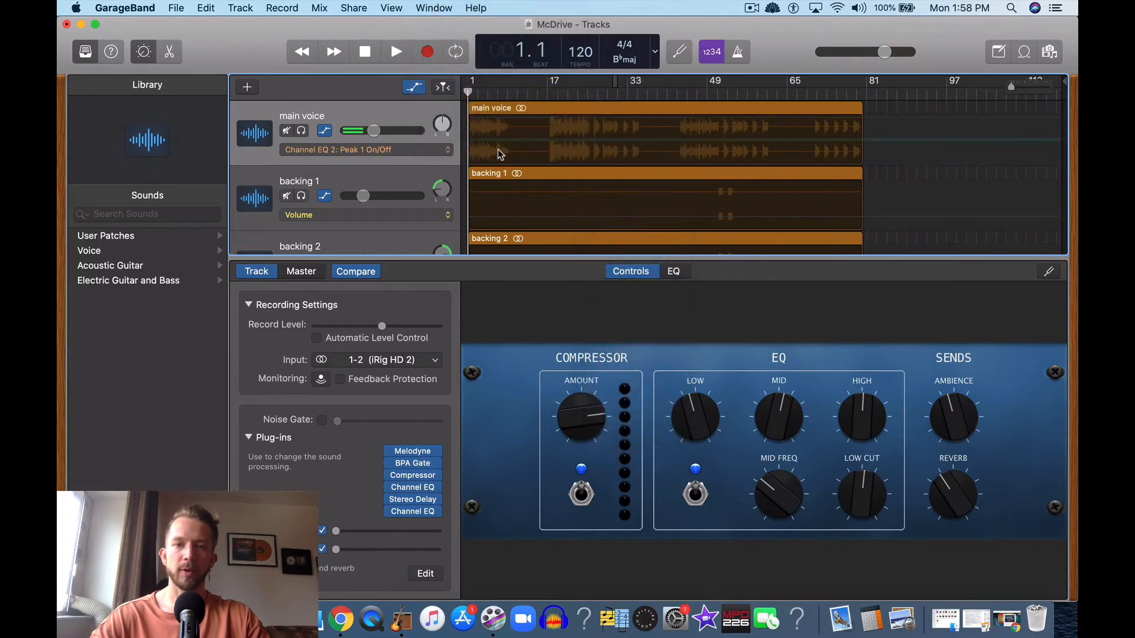
# Step: Open the second Channel EQ's window and raise its Peak 1 Frequency automation to about 2 kHz
pyautogui.click(418, 512)
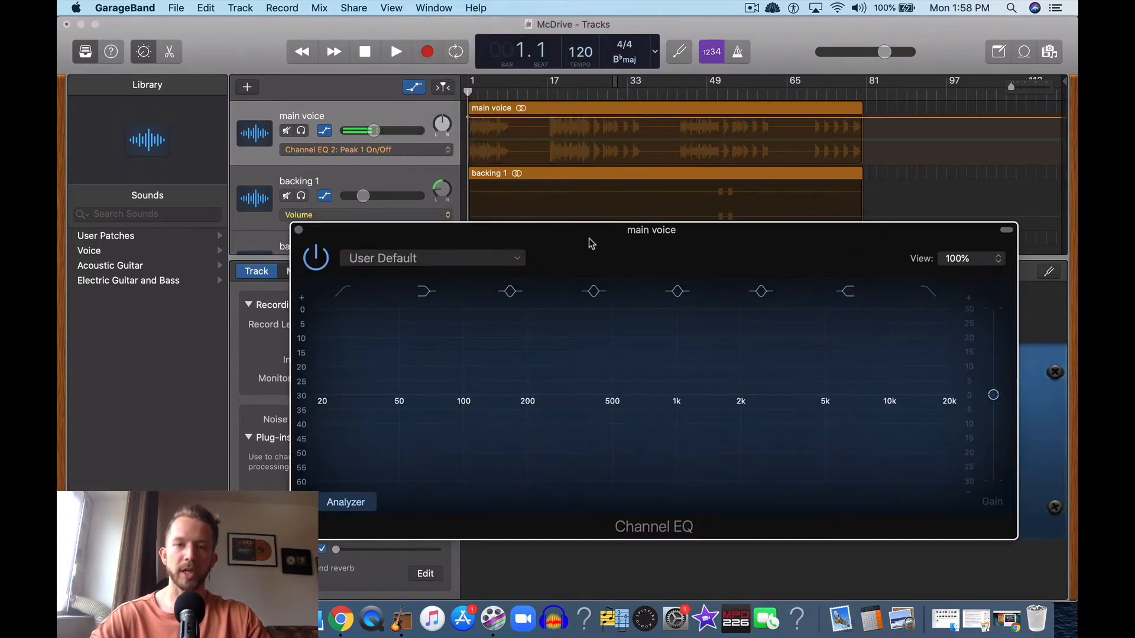
pyautogui.click(396, 149)
pyautogui.moveTo(438, 113)
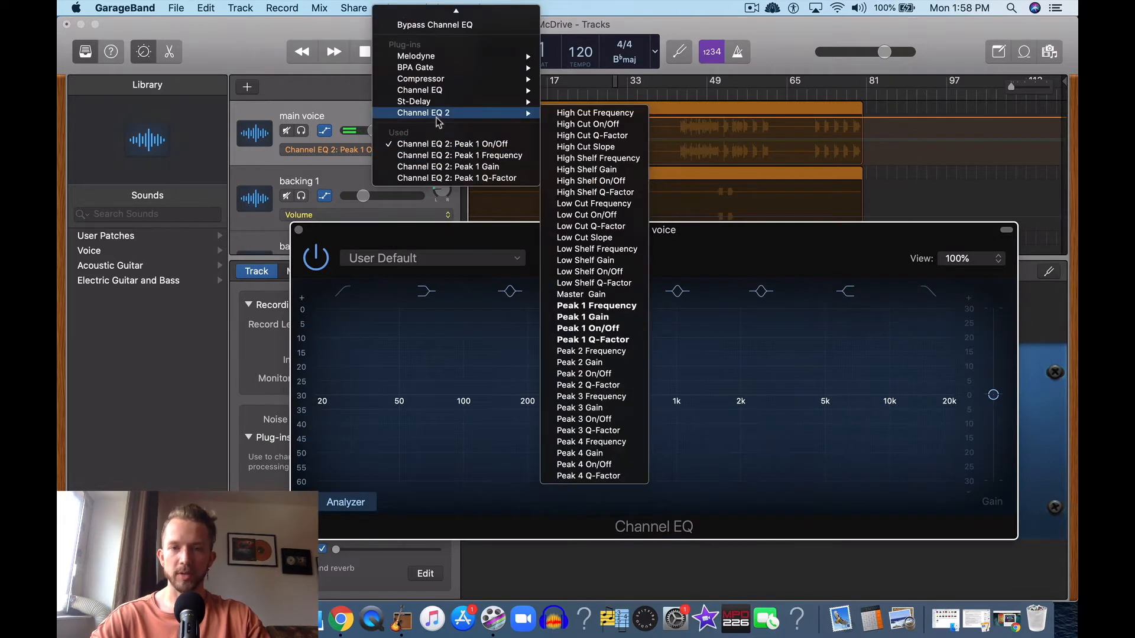
pyautogui.click(594, 305)
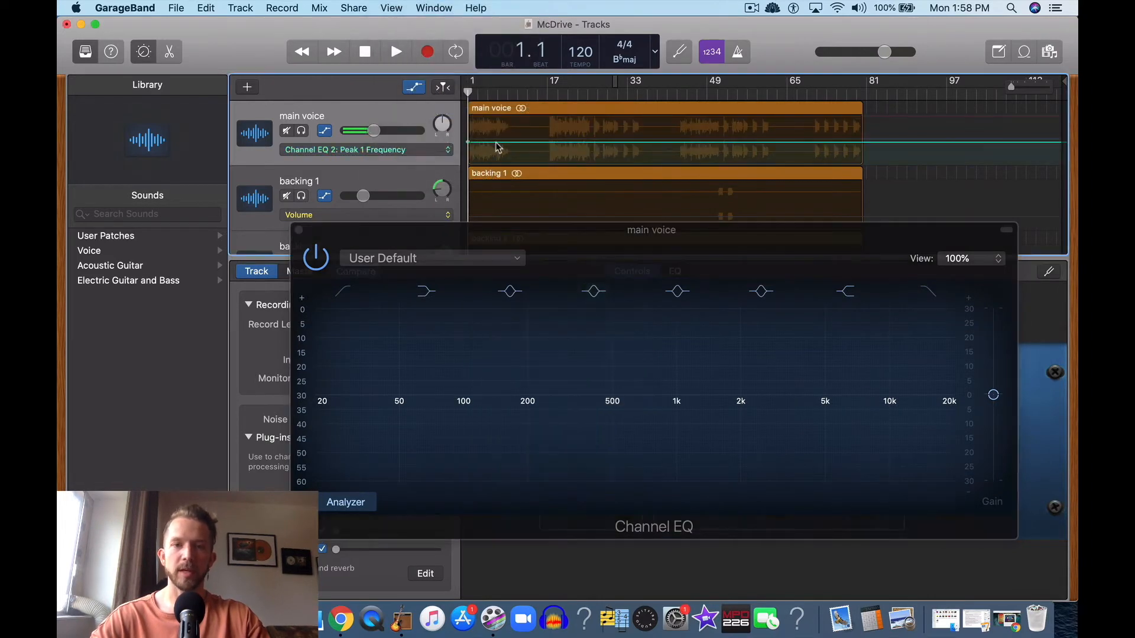
# Step: Raise Channel EQ 2's Peak 1 Gain automation line on the main voice track and check the boost in the EQ graph
pyautogui.click(447, 149)
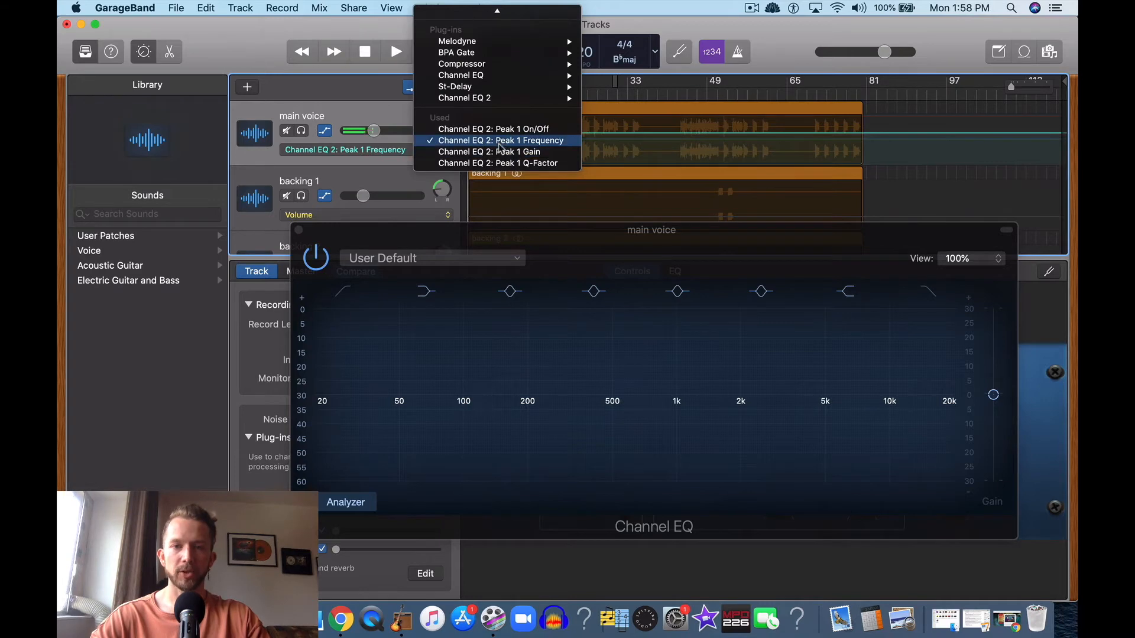
pyautogui.click(518, 152)
pyautogui.moveTo(503, 146); pyautogui.dragTo(503, 131)
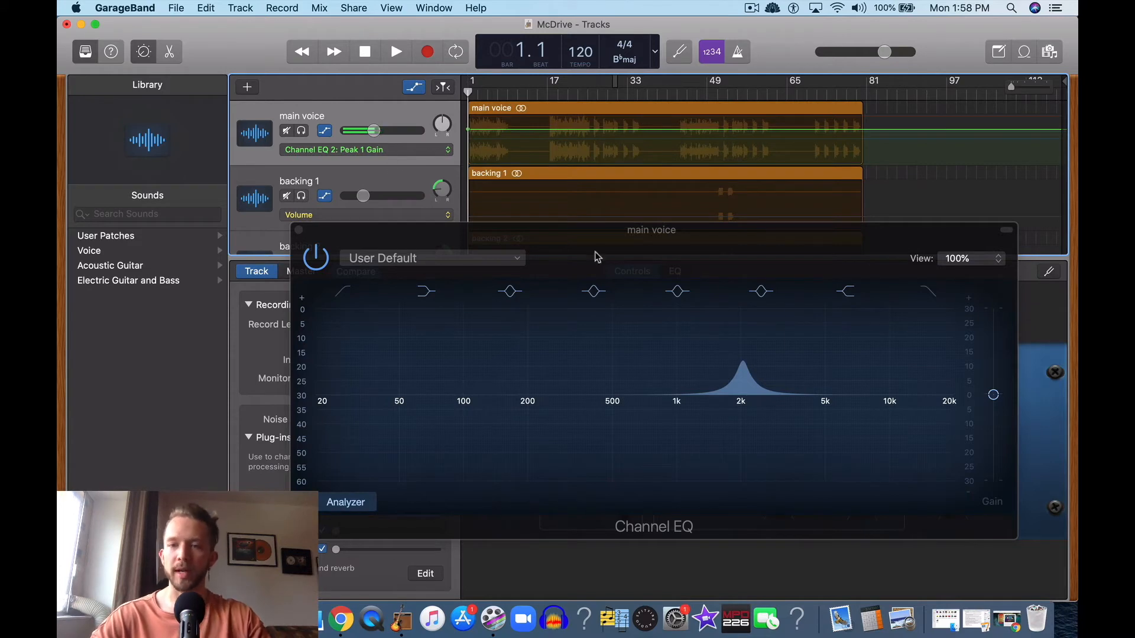
pyautogui.moveTo(736, 360)
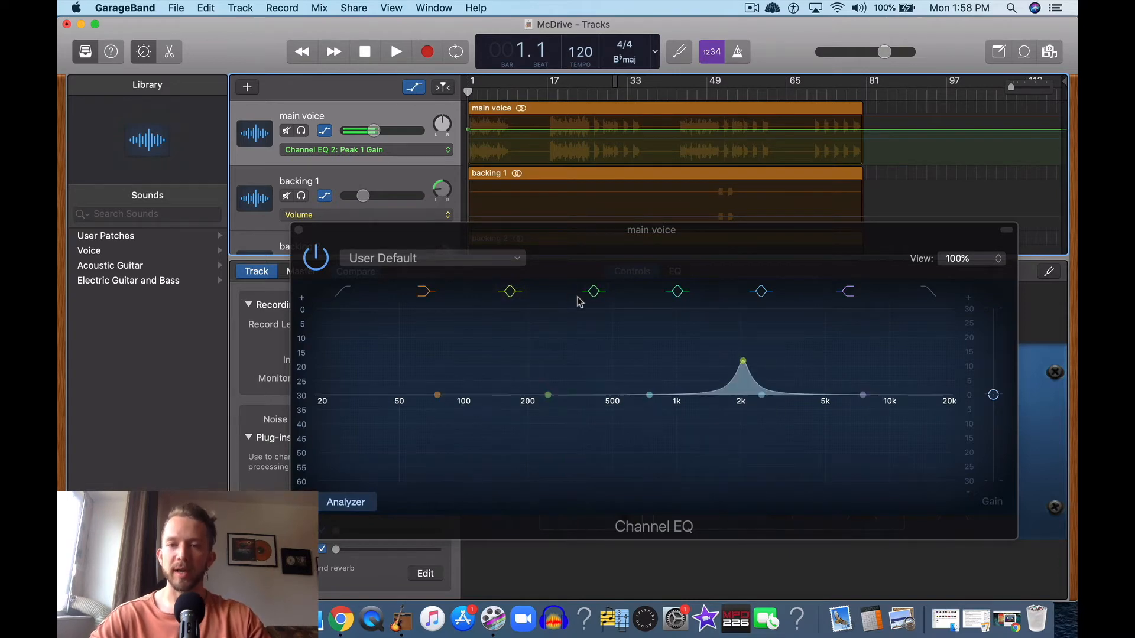
# Step: Add Channel EQ 2 automation for Peak 2 Frequency at about 250 Hz and Peak 2 Gain at +9.0 dB
pyautogui.click(423, 147)
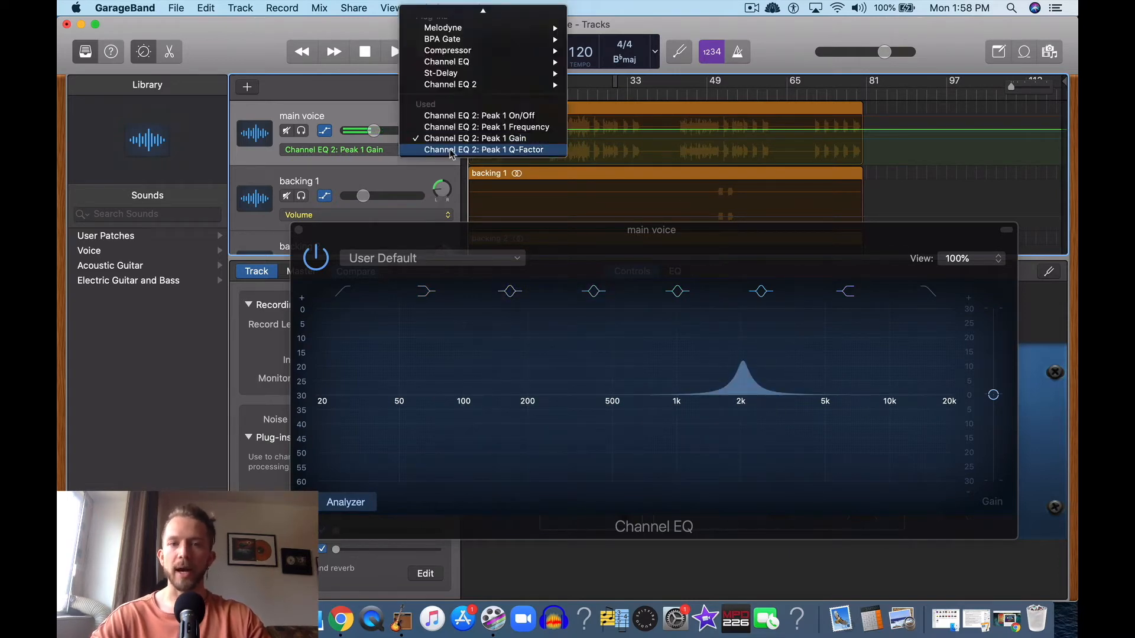
pyautogui.moveTo(456, 86)
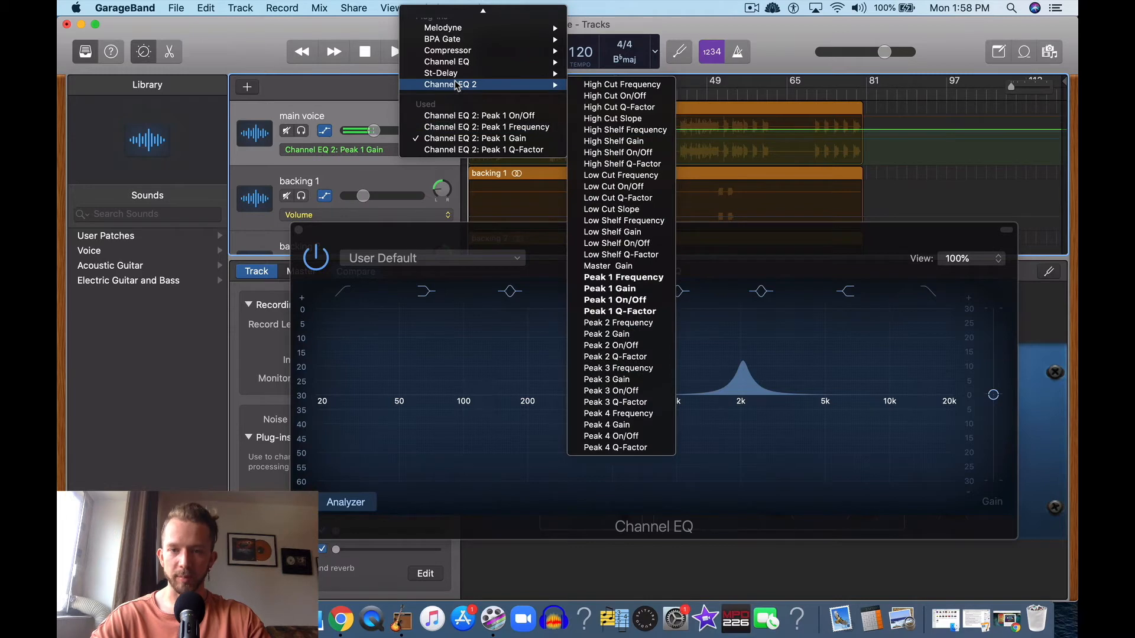
pyautogui.click(617, 324)
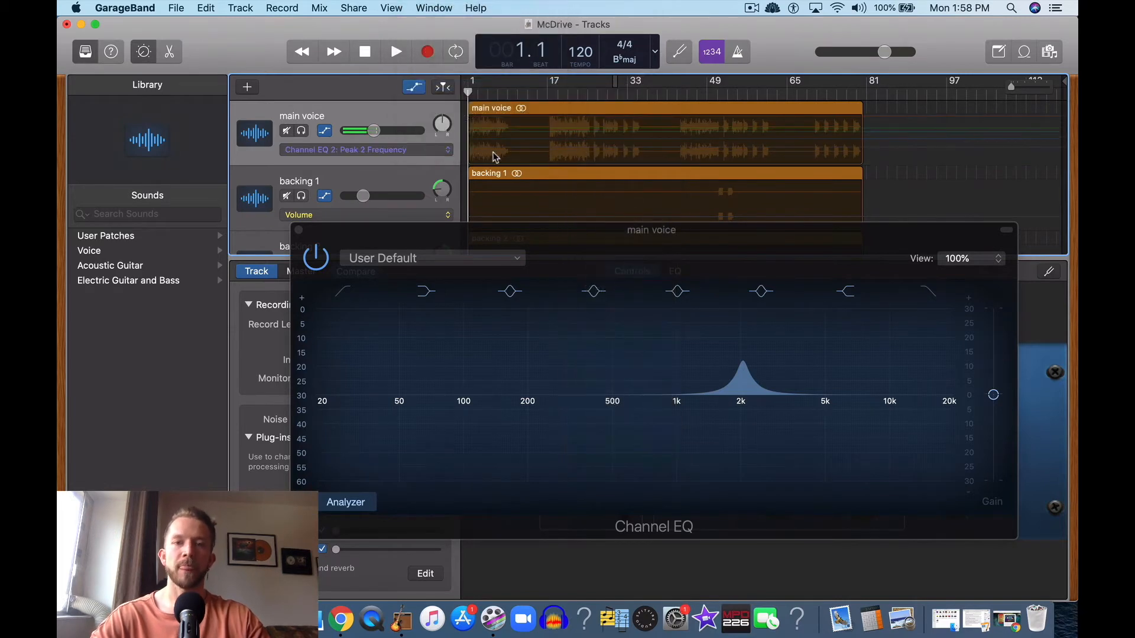
pyautogui.click(454, 149)
pyautogui.moveTo(502, 64)
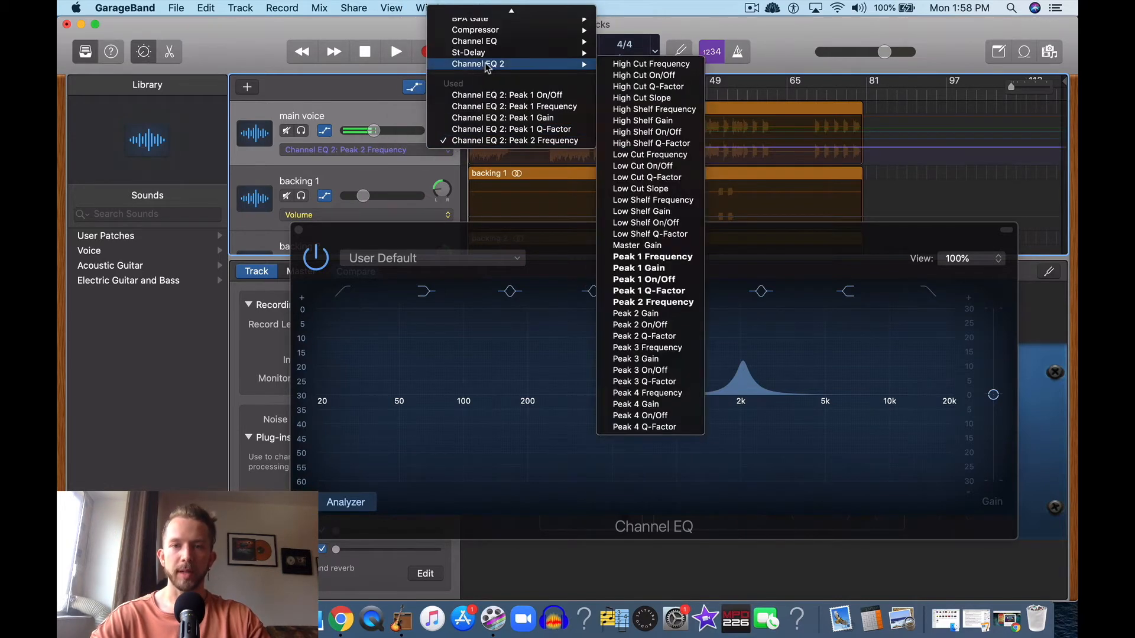
pyautogui.click(651, 315)
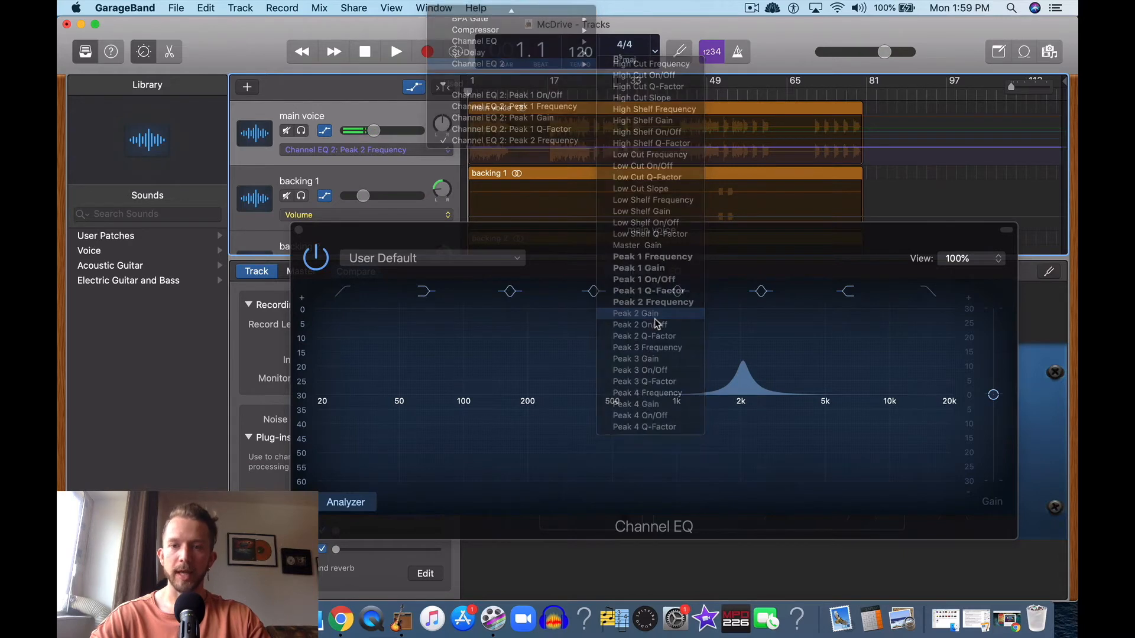
pyautogui.moveTo(492, 140)
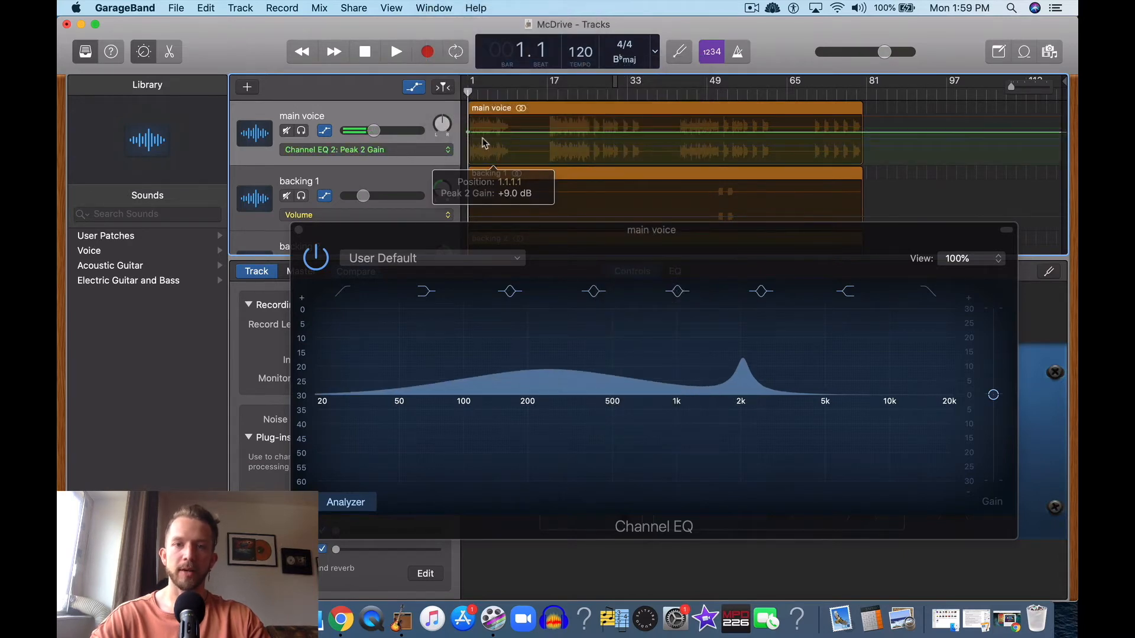
# Step: Set Channel EQ 2's Peak 2 Q-Factor automation to 1.90 and switch the band on with Peak 2 On/Off automation
pyautogui.click(448, 150)
pyautogui.moveTo(486, 64)
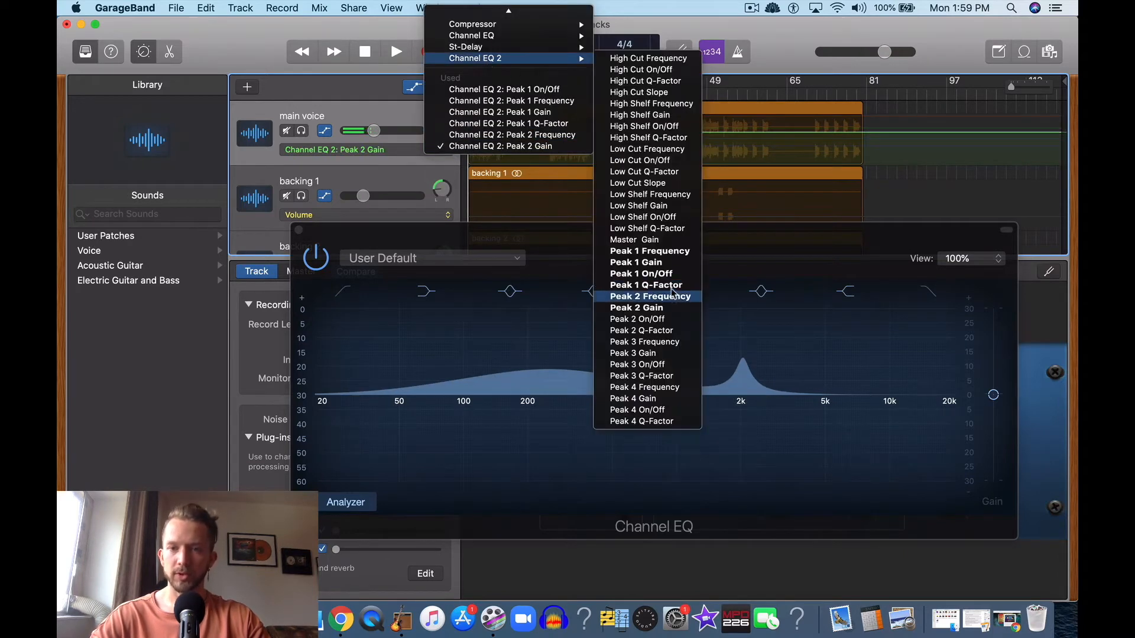
pyautogui.click(611, 330)
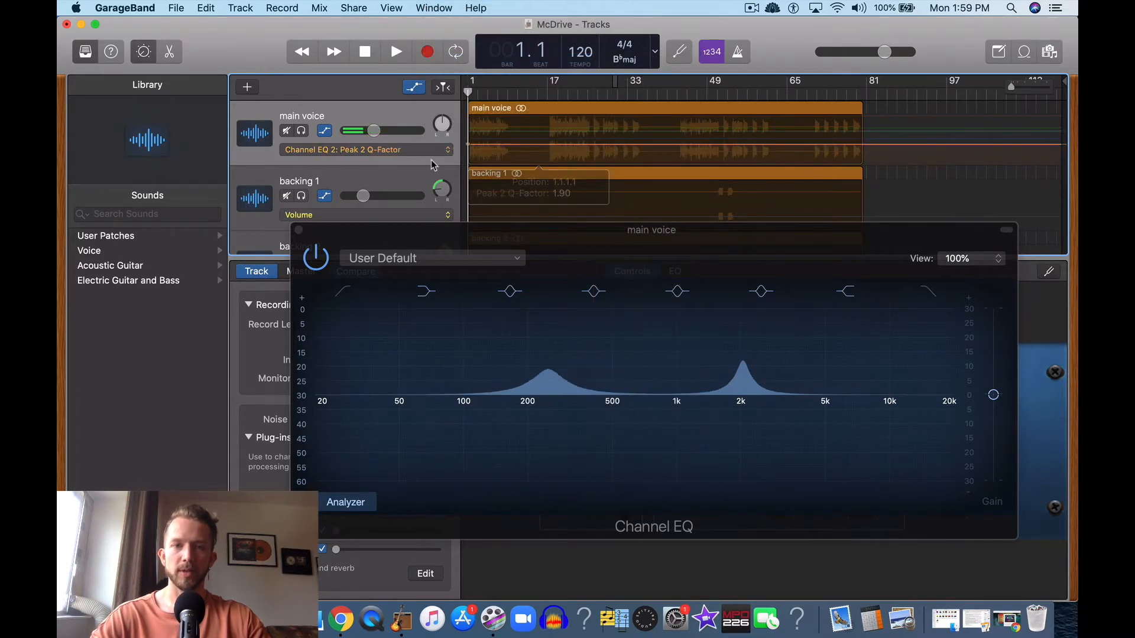
pyautogui.click(448, 150)
pyautogui.moveTo(473, 39)
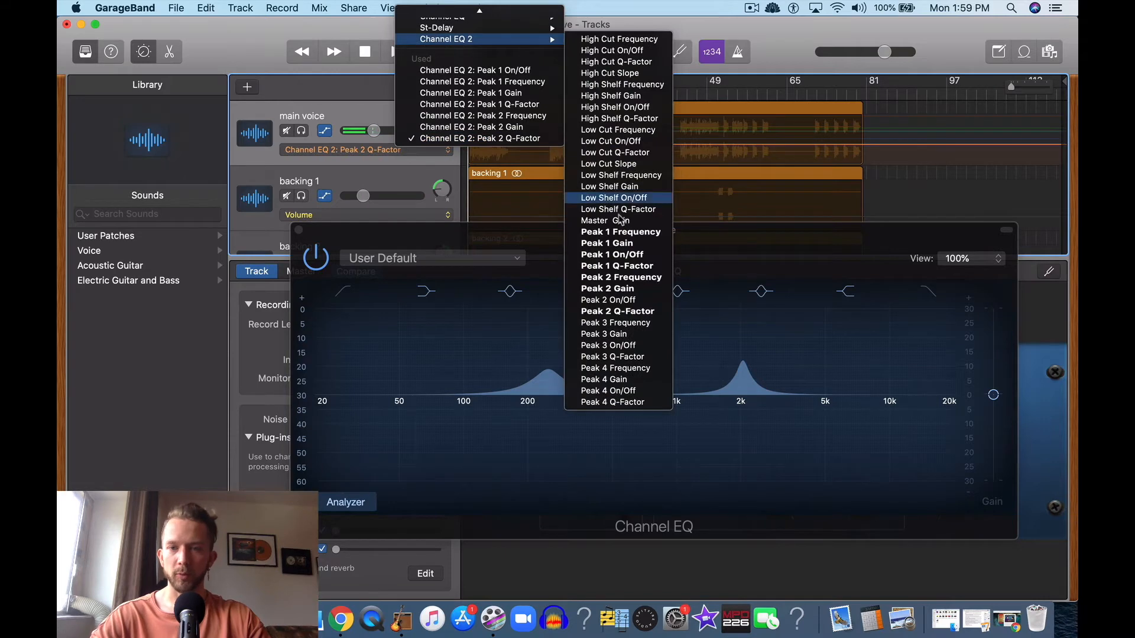
pyautogui.click(635, 300)
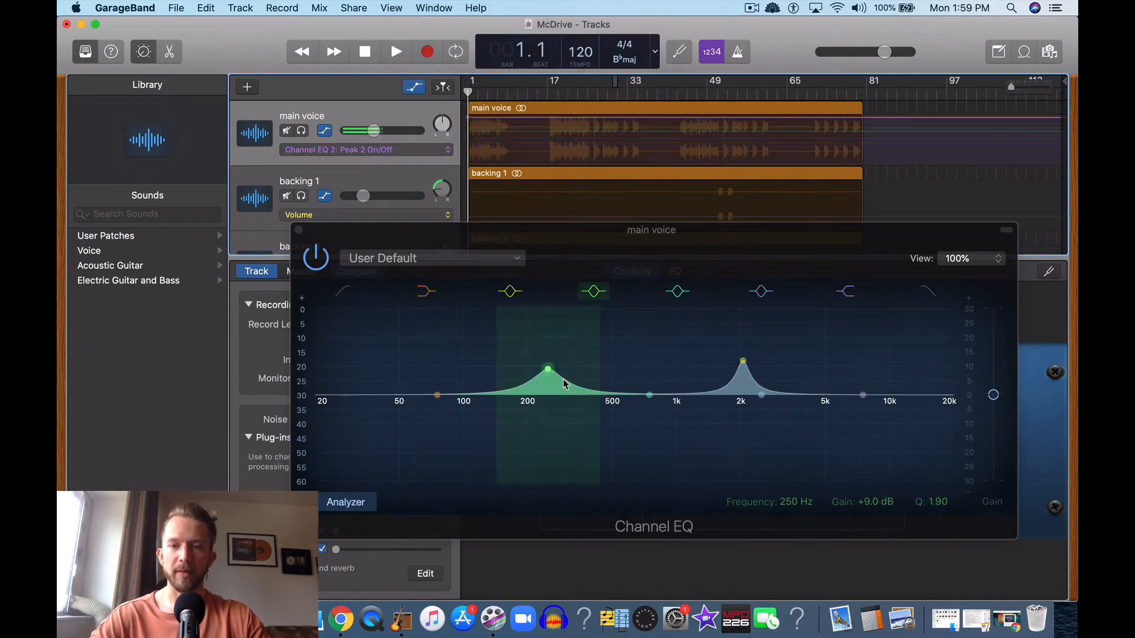
# Step: Add Channel EQ 2 automation for Peak 3 Frequency and raise the Peak 3 Gain automation to about +7.5 dB
pyautogui.click(420, 150)
pyautogui.moveTo(467, 71)
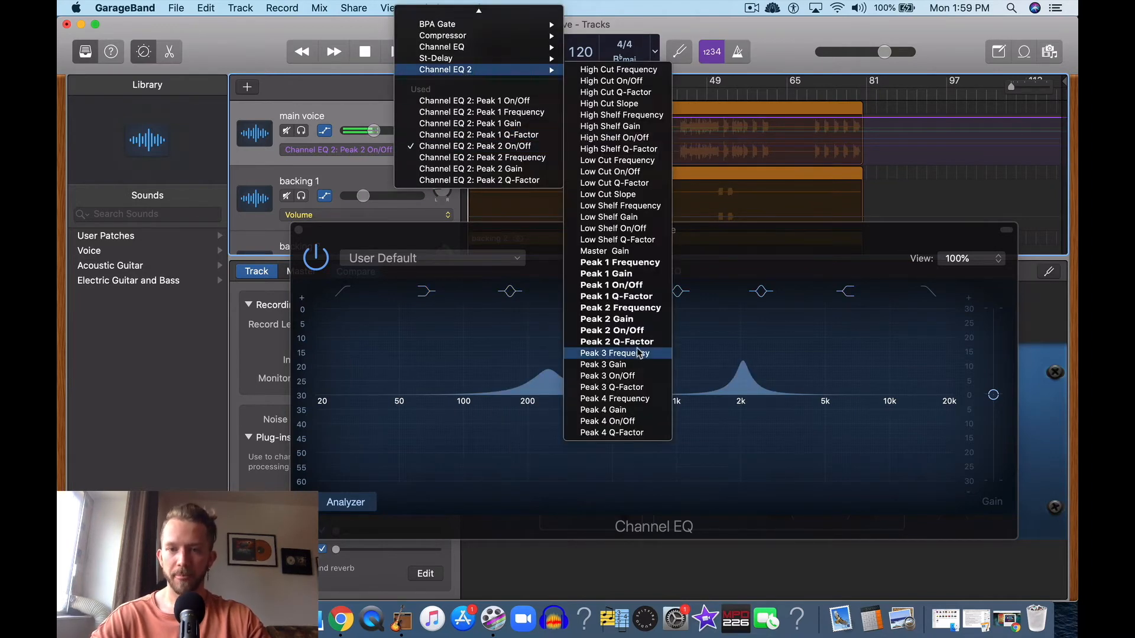
pyautogui.click(614, 354)
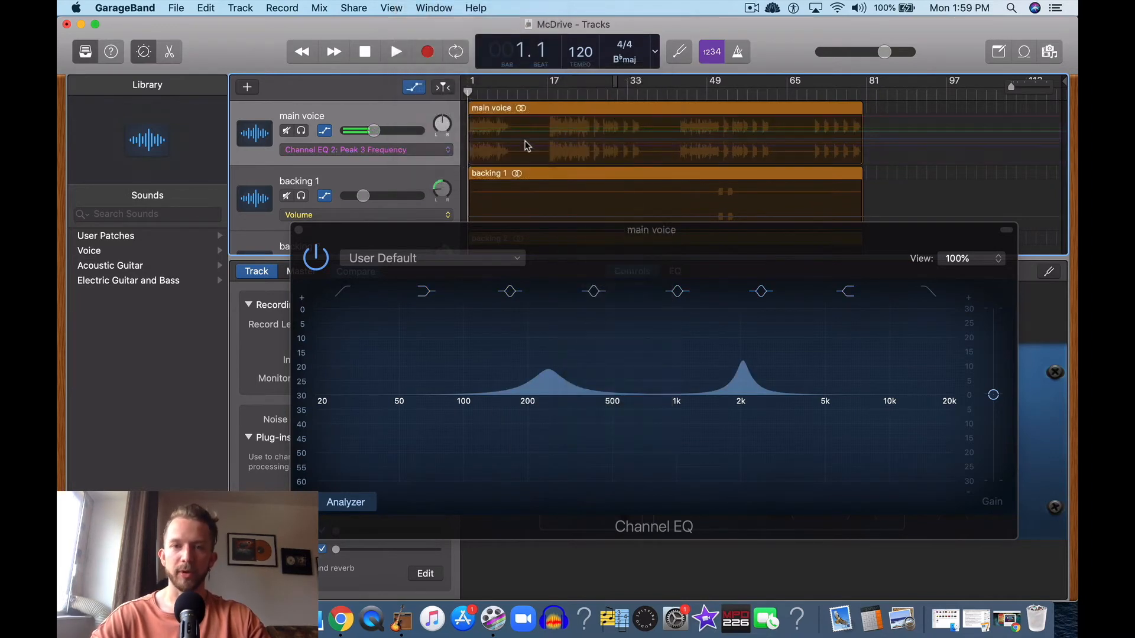
pyautogui.click(434, 152)
pyautogui.moveTo(485, 30)
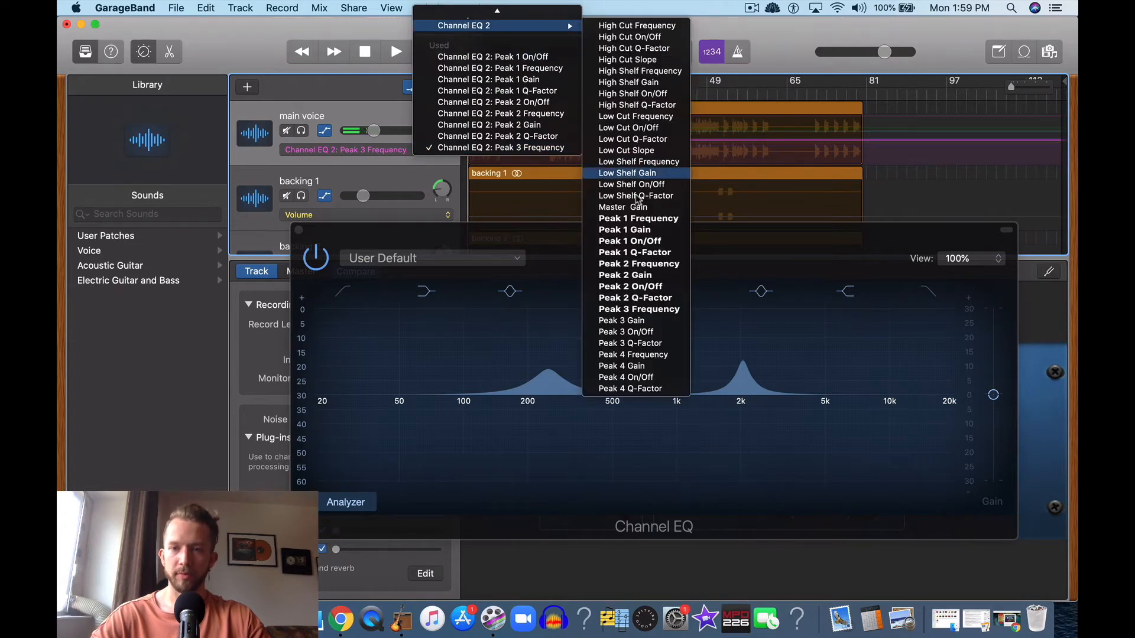
pyautogui.click(655, 324)
pyautogui.moveTo(561, 148); pyautogui.dragTo(562, 130)
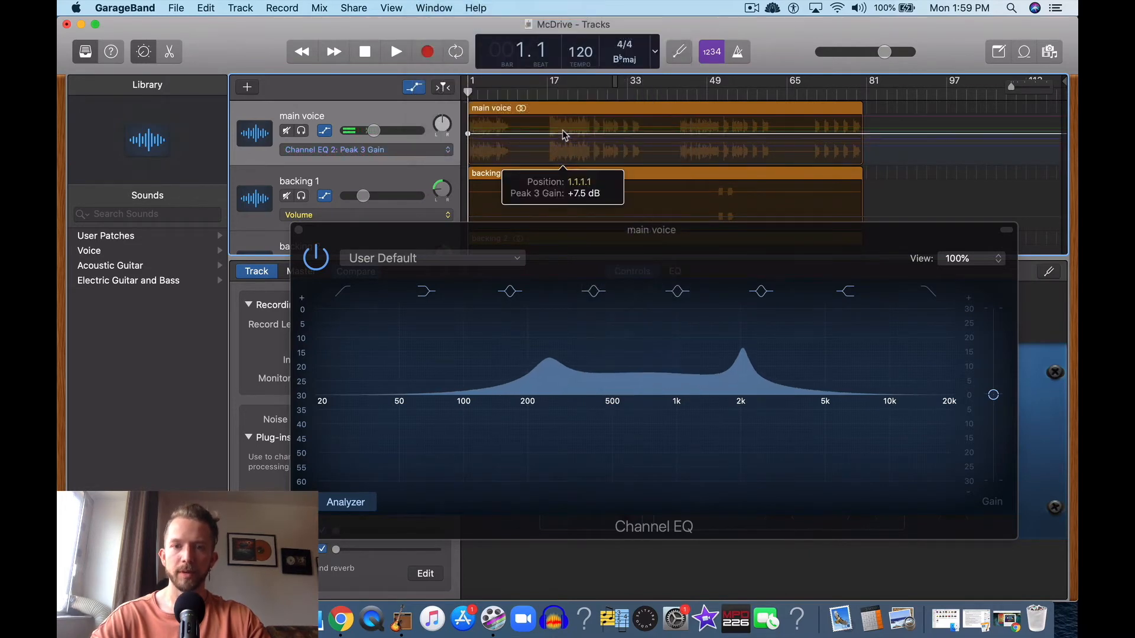
# Step: Add Channel EQ 2 automation for Peak 3 Q-Factor on the main voice track and raise its line to about mid-height
pyautogui.click(430, 155)
pyautogui.scroll(3, 473, 142)
pyautogui.moveTo(491, 134)
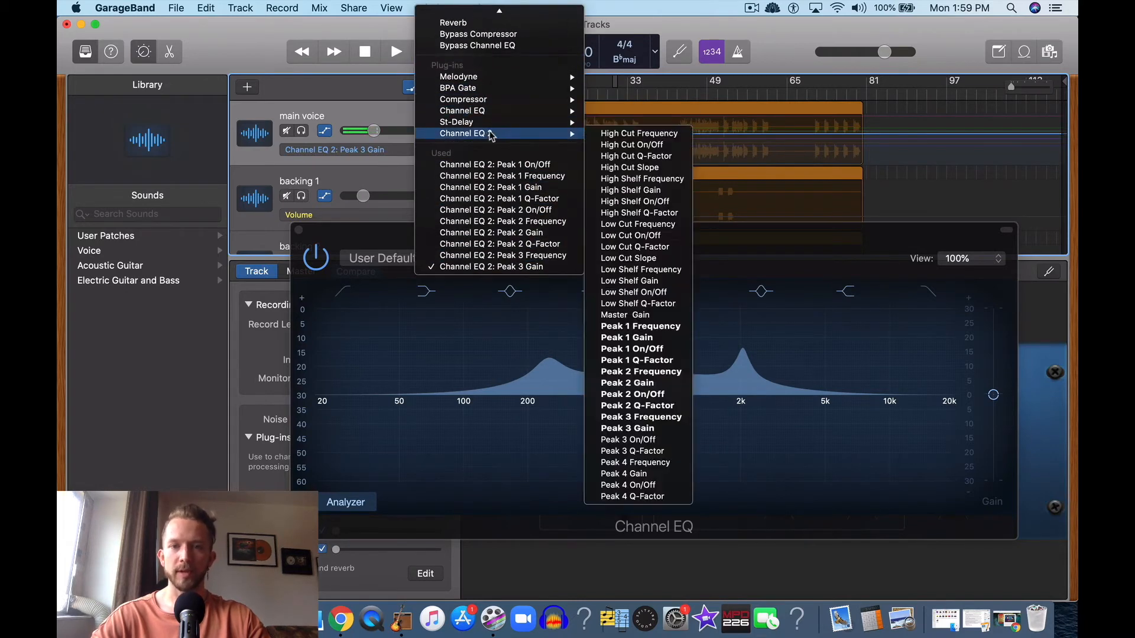
pyautogui.click(662, 451)
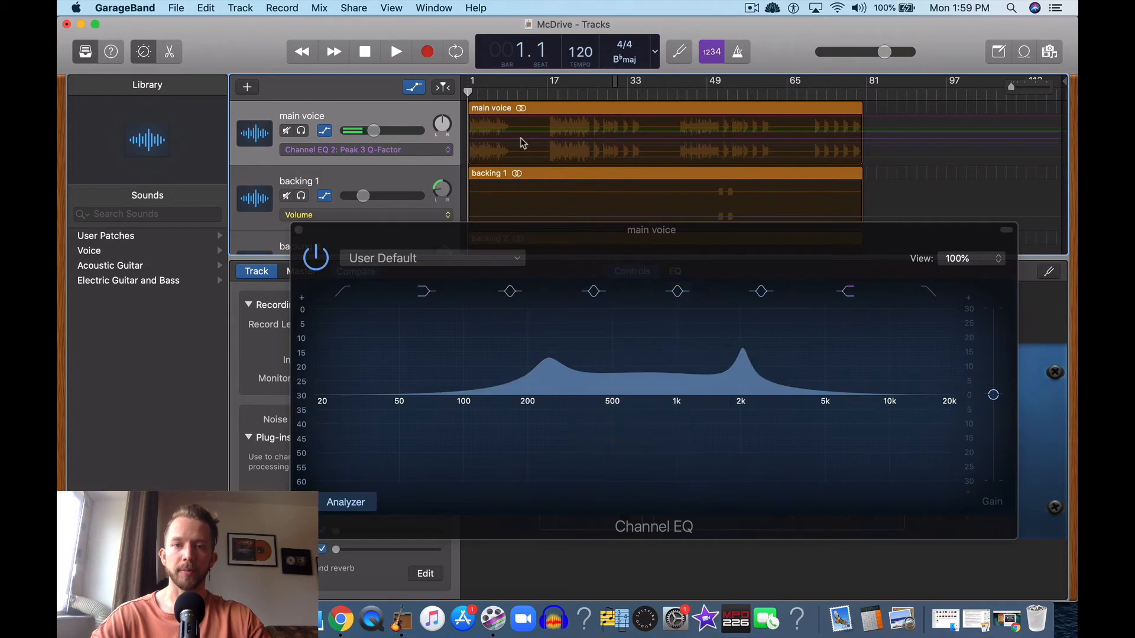
pyautogui.moveTo(523, 155); pyautogui.dragTo(520, 136)
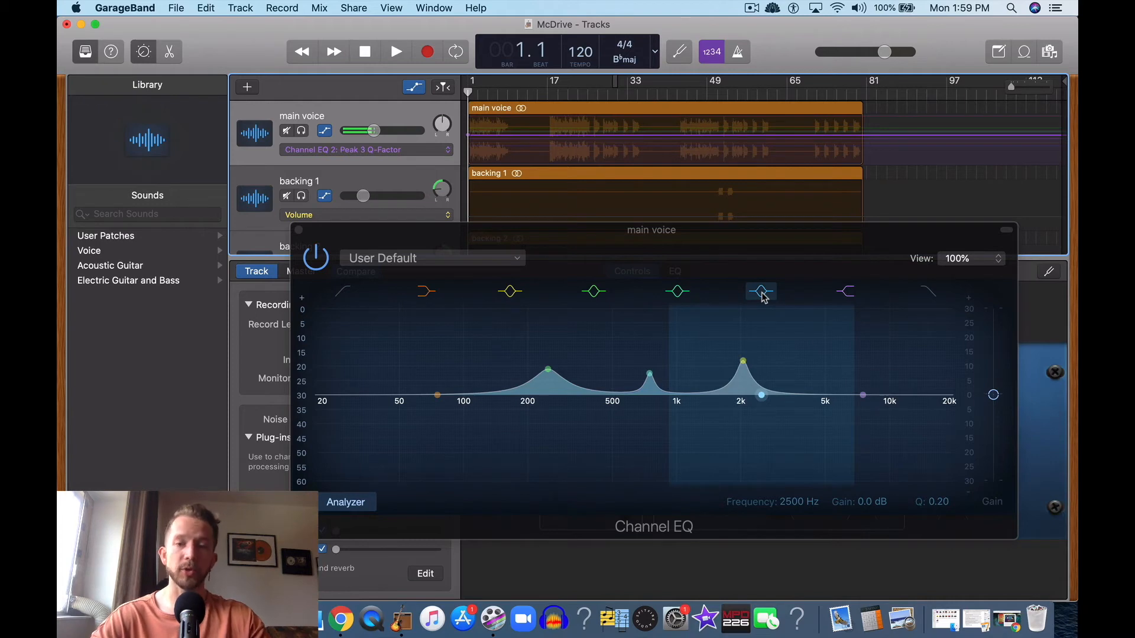
# Step: Flatten the three boosted peak bands in the Channel EQ graph to nearly 0 dB
pyautogui.click(547, 375)
pyautogui.moveTo(547, 379); pyautogui.dragTo(546, 396)
pyautogui.moveTo(650, 374); pyautogui.dragTo(651, 402)
pyautogui.moveTo(743, 363); pyautogui.dragTo(742, 413)
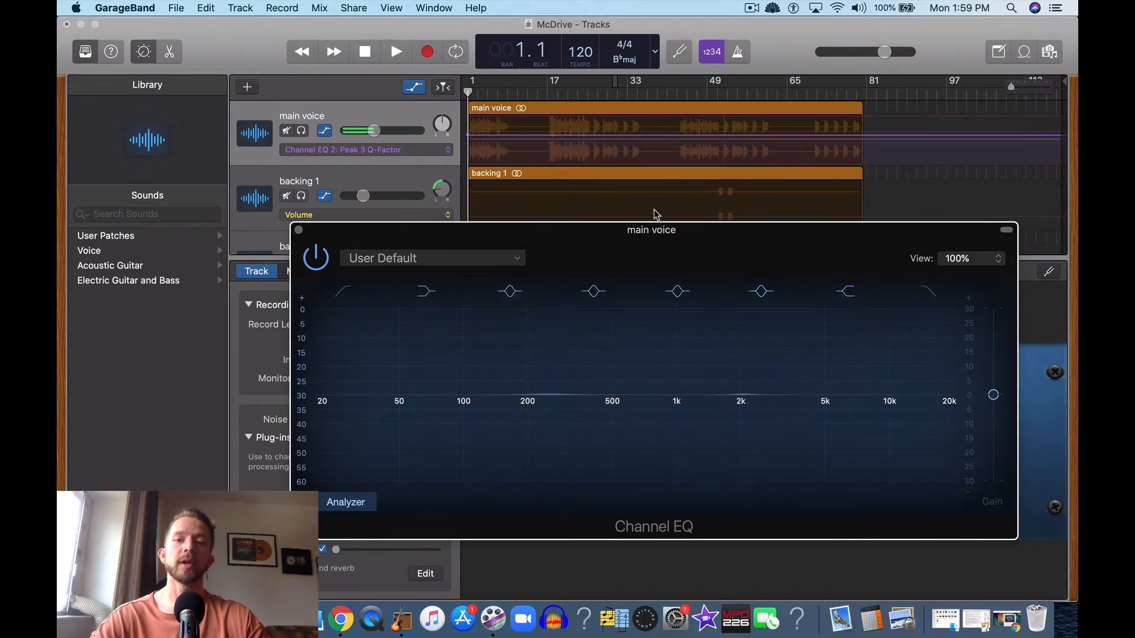
# Step: Switch to Chrome and examine the article's labelled Channel EQ diagram showing the cut, shelf and peak bands
pyautogui.hotkey('ctrl', 'Up')
pyautogui.click(346, 252)
pyautogui.scroll(-7, 510, 239)
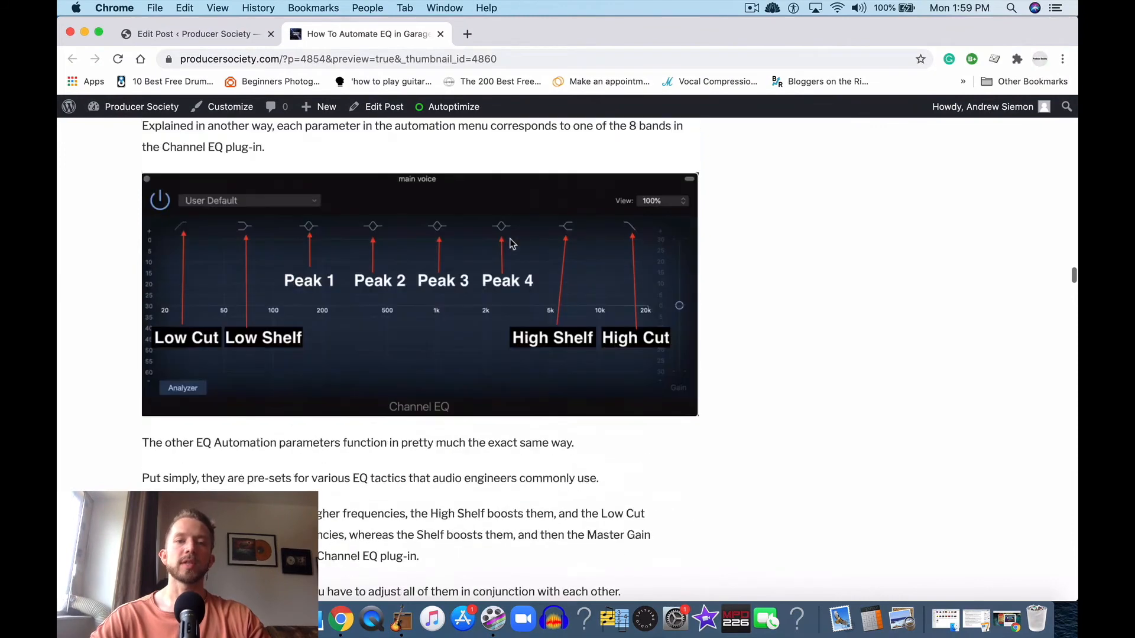
pyautogui.scroll(2, 510, 239)
pyautogui.scroll(-1, 509, 239)
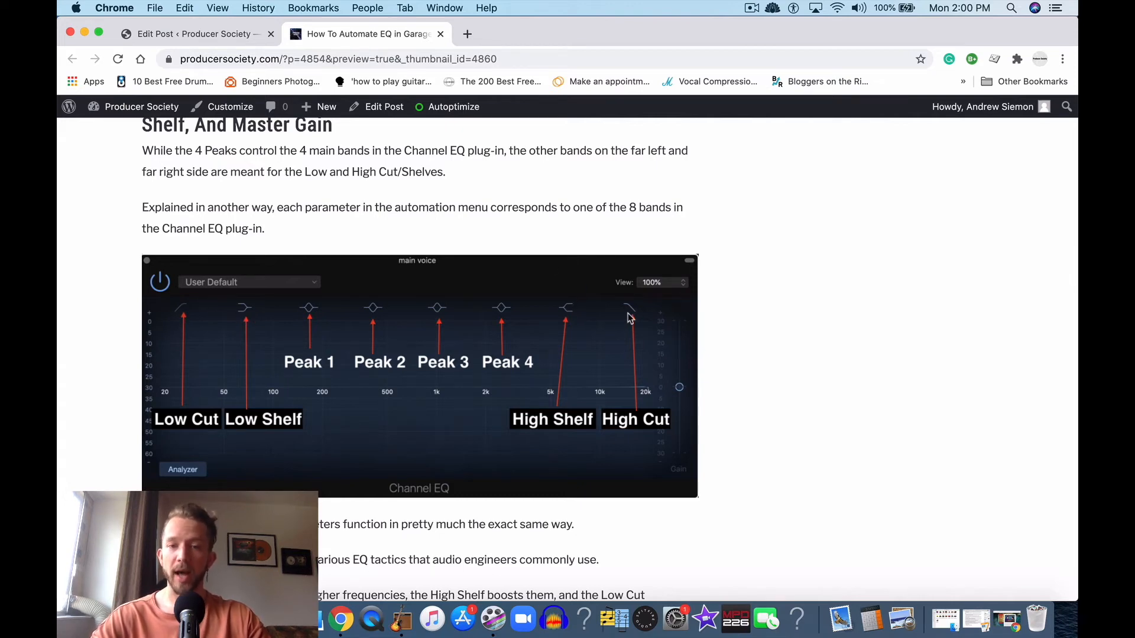
# Step: Return to GarageBand and add Channel EQ 2 High Cut Frequency automation at about 2760 Hz on the main voice track
pyautogui.hotkey('ctrl', 'Up')
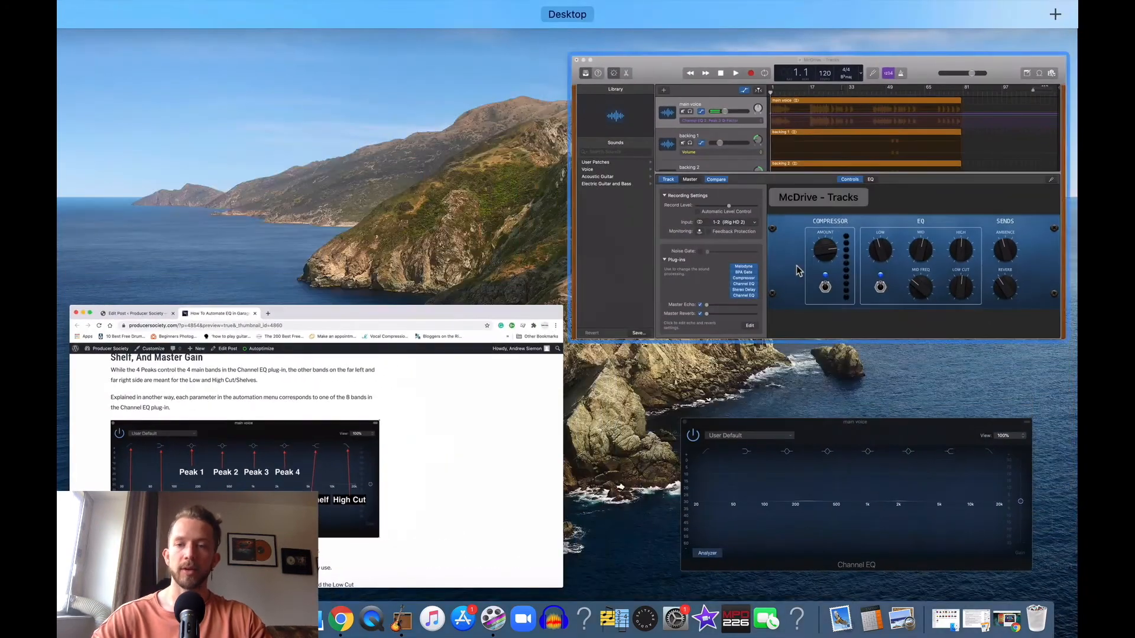
pyautogui.click(766, 272)
pyautogui.click(366, 150)
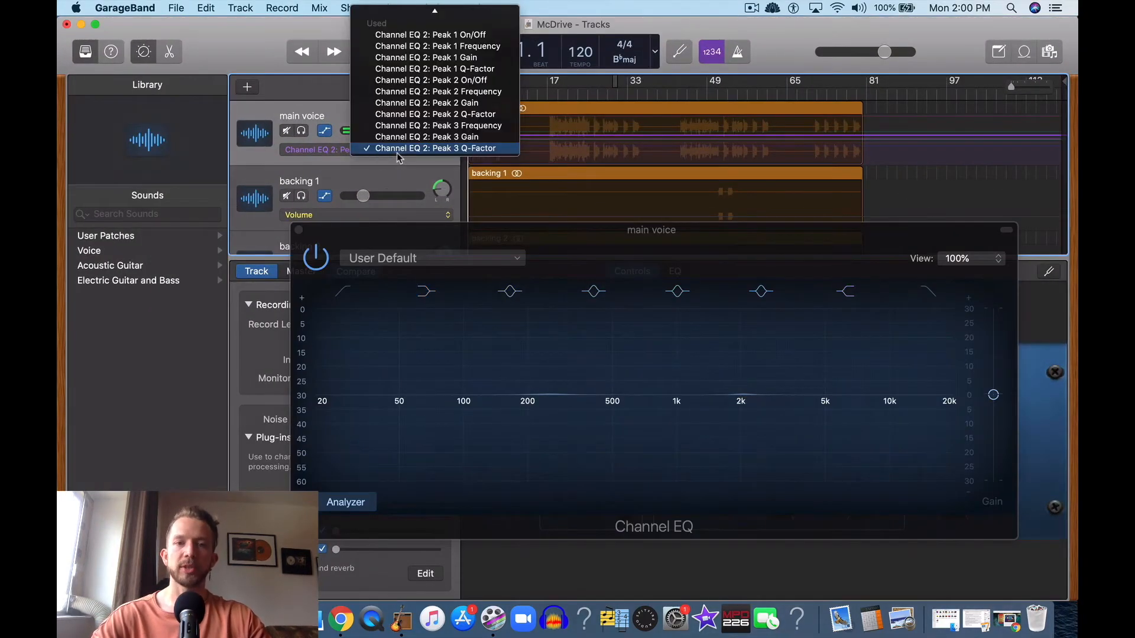
pyautogui.scroll(10, 434, 242)
pyautogui.moveTo(445, 278)
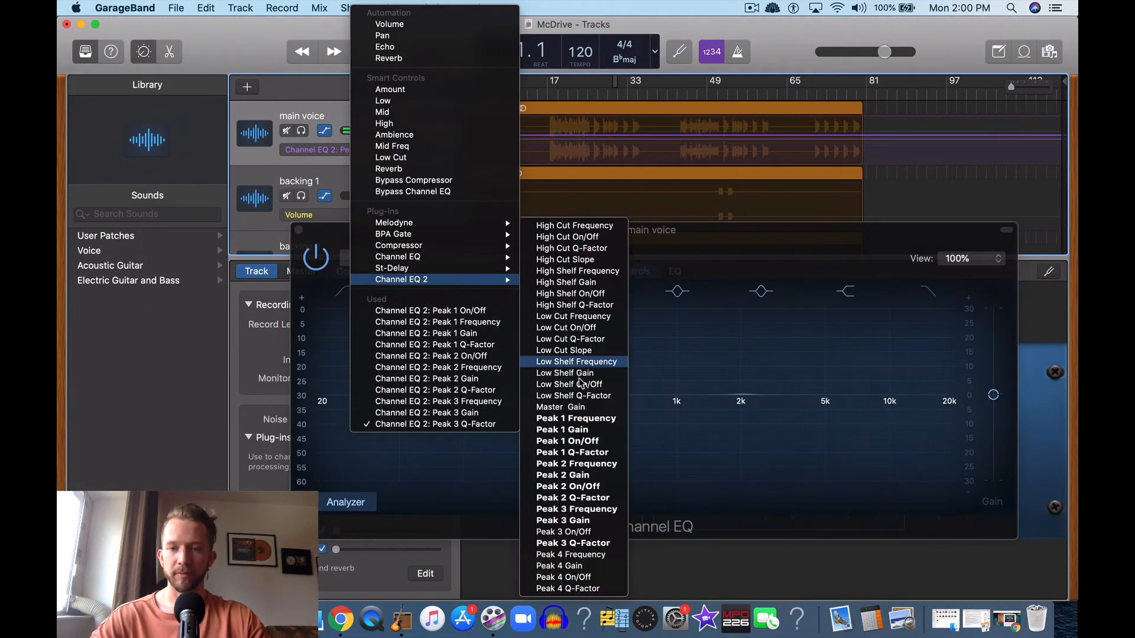
pyautogui.click(584, 229)
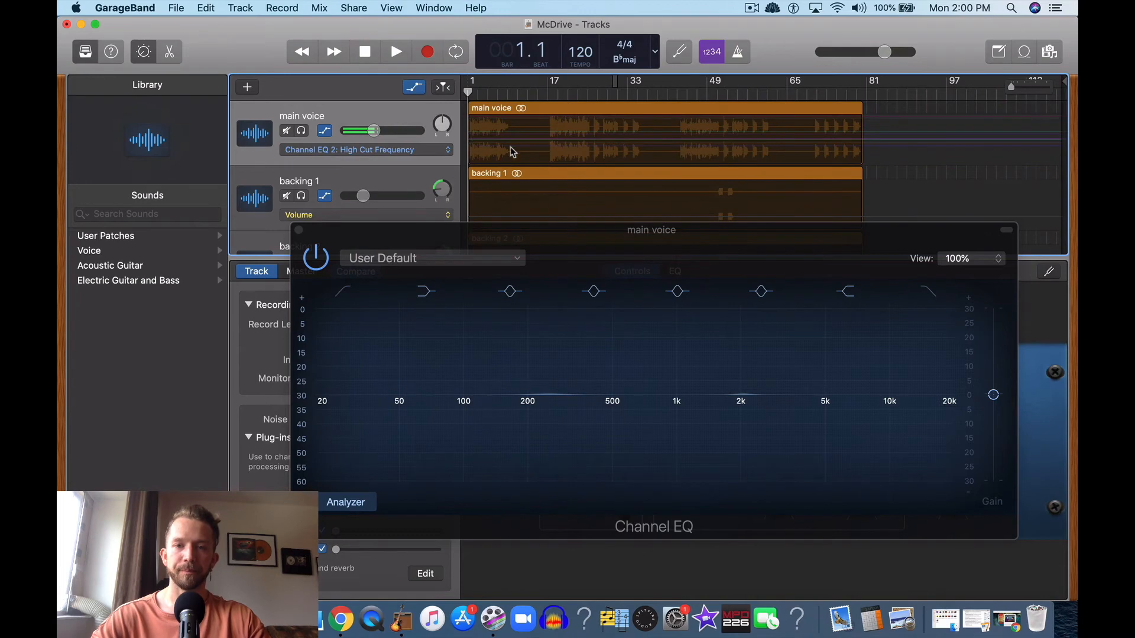
pyautogui.moveTo(512, 126); pyautogui.dragTo(511, 140)
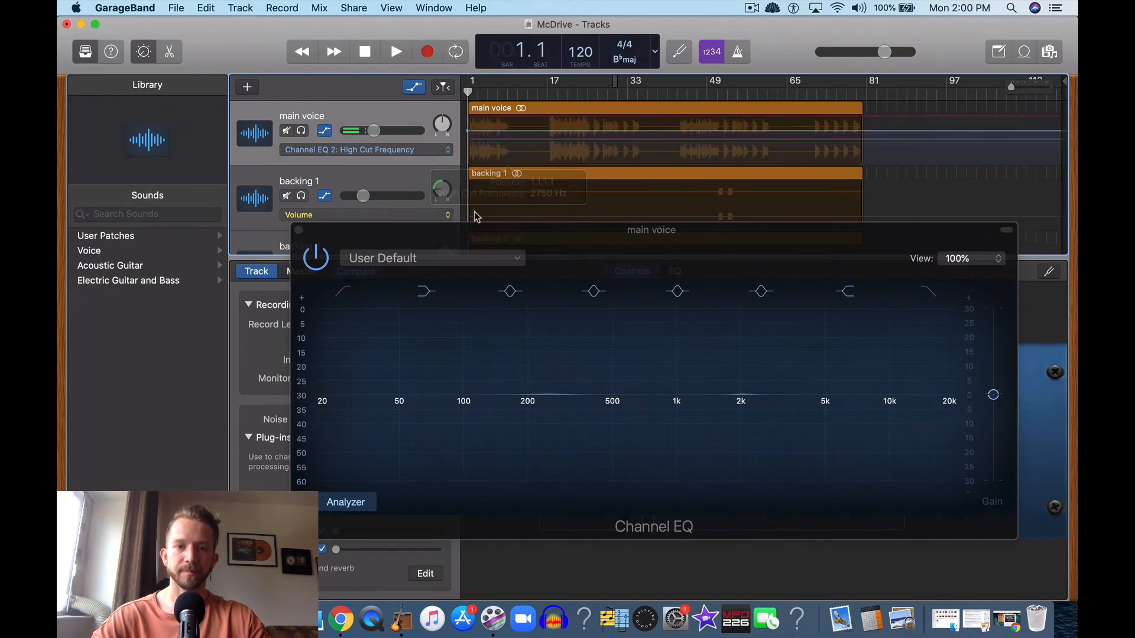
# Step: Add Channel EQ 2 High Cut On/Off automation and raise its line to switch the high cut on
pyautogui.click(404, 153)
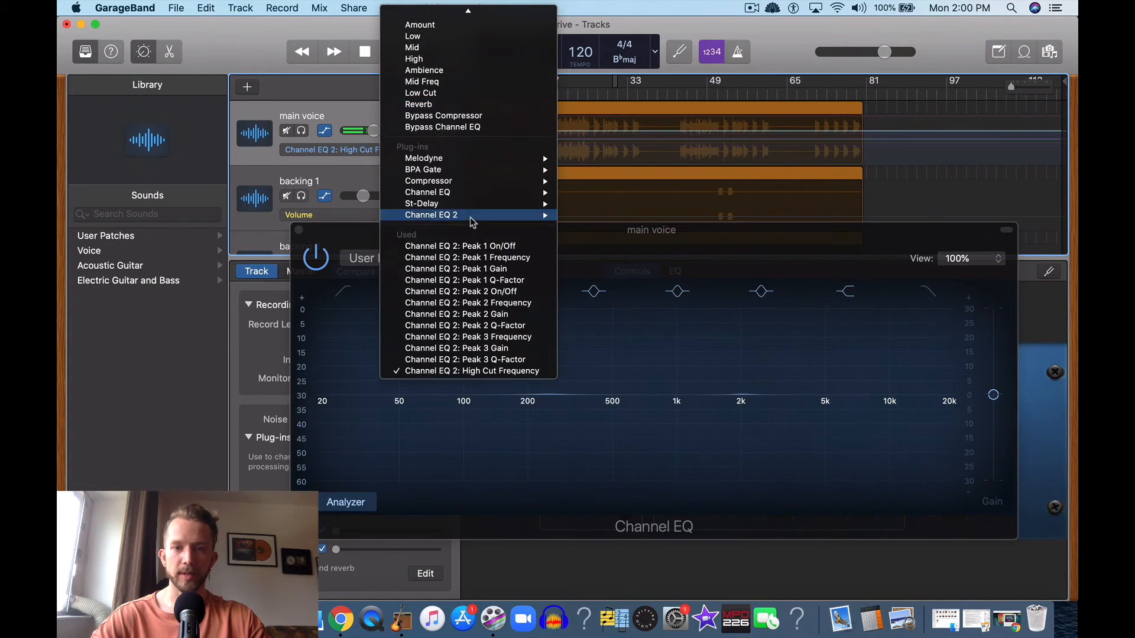
pyautogui.moveTo(473, 221)
pyautogui.click(592, 226)
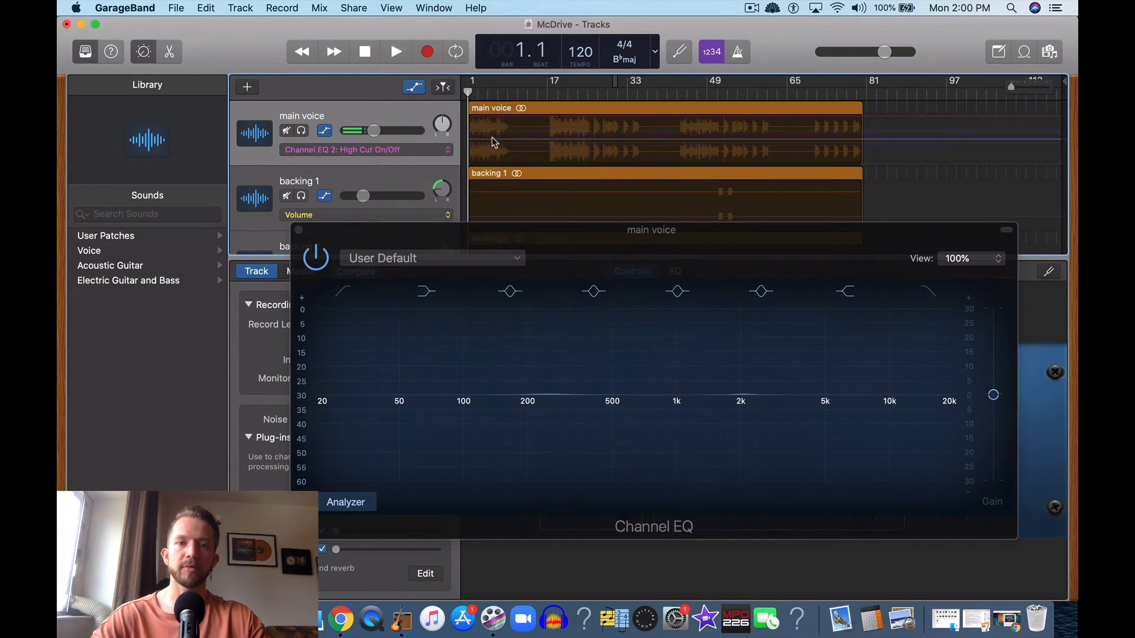
pyautogui.moveTo(505, 164); pyautogui.dragTo(508, 121)
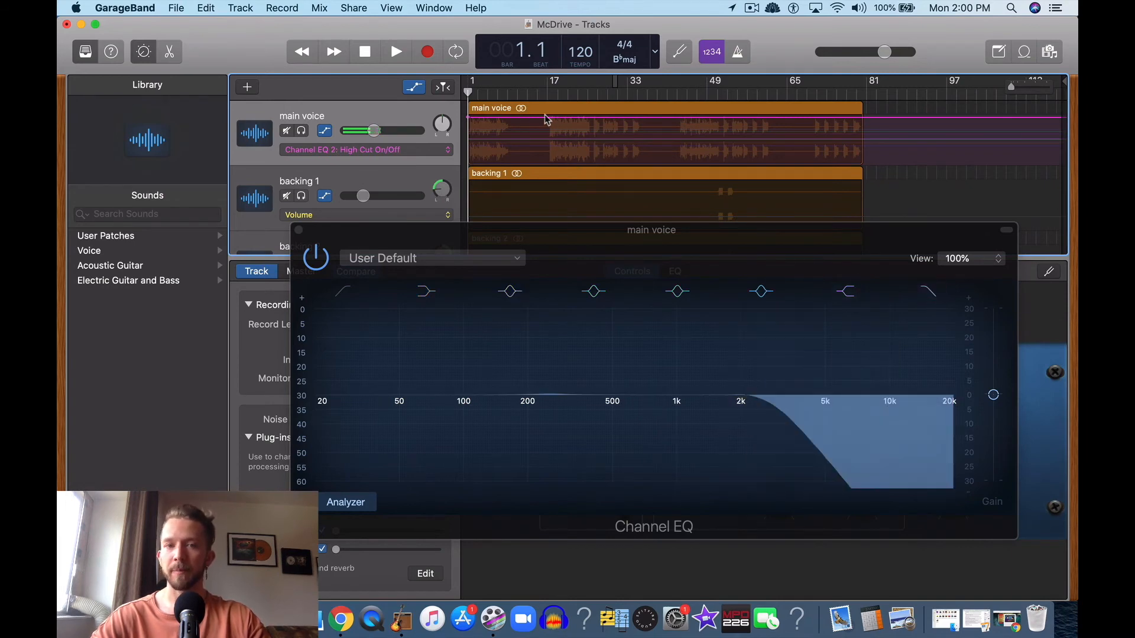
# Step: Reselect the High Cut Frequency automation and raise its line toward the maximum
pyautogui.click(417, 149)
pyautogui.click(500, 159)
pyautogui.moveTo(569, 126)
pyautogui.mouseDown()
pyautogui.moveTo(572, 143)
pyautogui.moveTo(572, 121)
pyautogui.mouseUp()
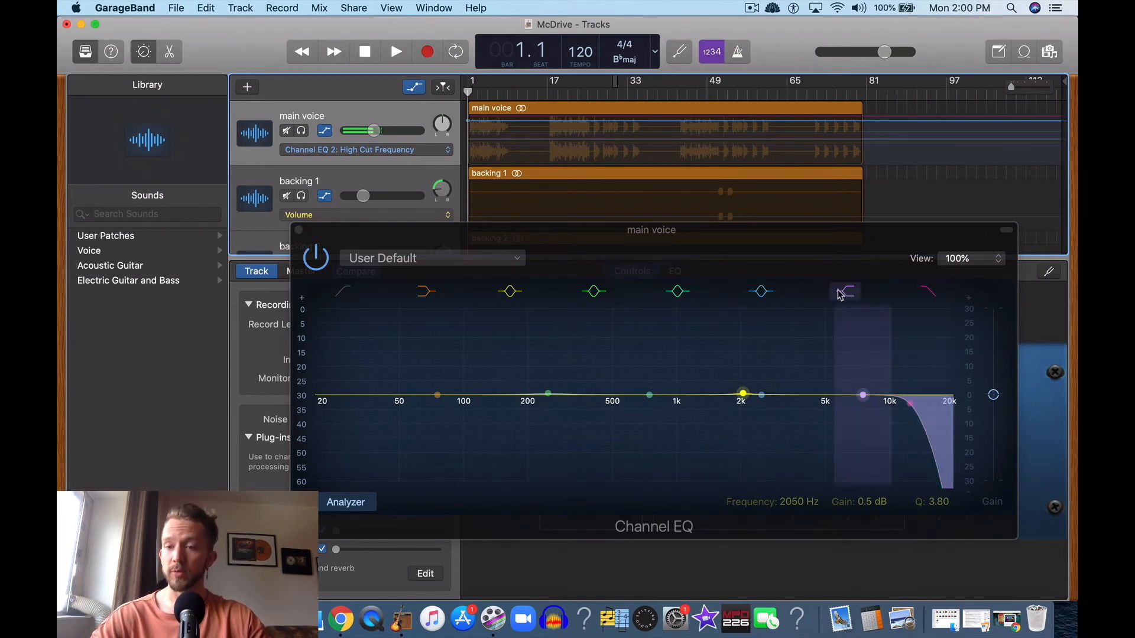
# Step: Add Channel EQ 2 automation for High Shelf Frequency on the main voice track
pyautogui.click(432, 150)
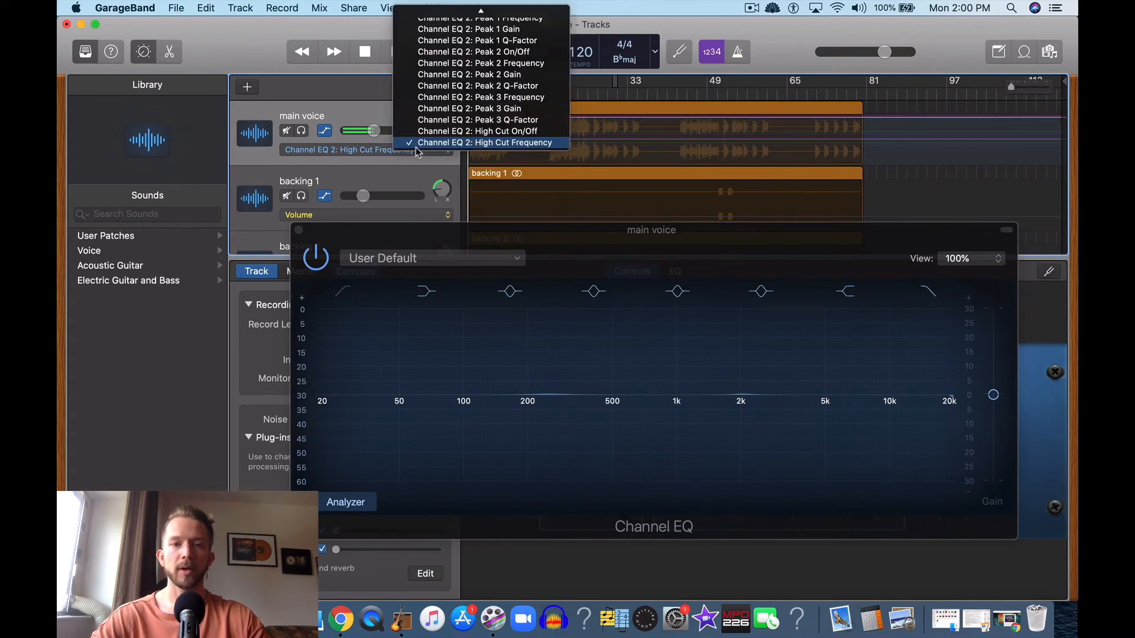
pyautogui.moveTo(482, 242)
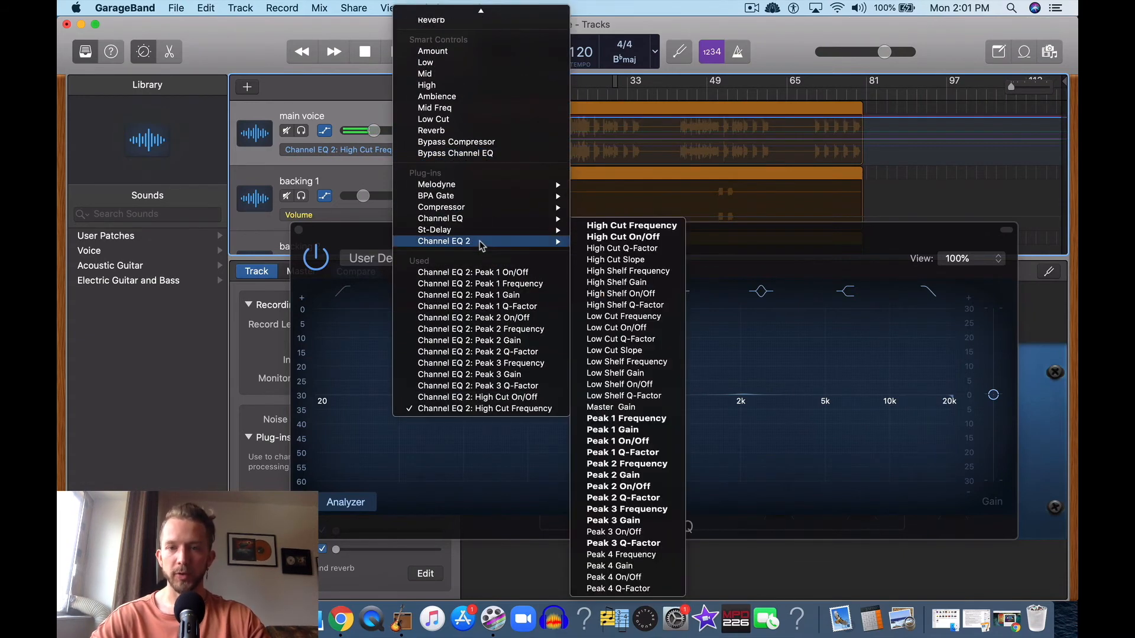
pyautogui.click(628, 272)
# Step: Add Channel EQ 2 High Shelf Gain automation and raise its line near the maximum for a strong high-frequency boost
pyautogui.click(445, 152)
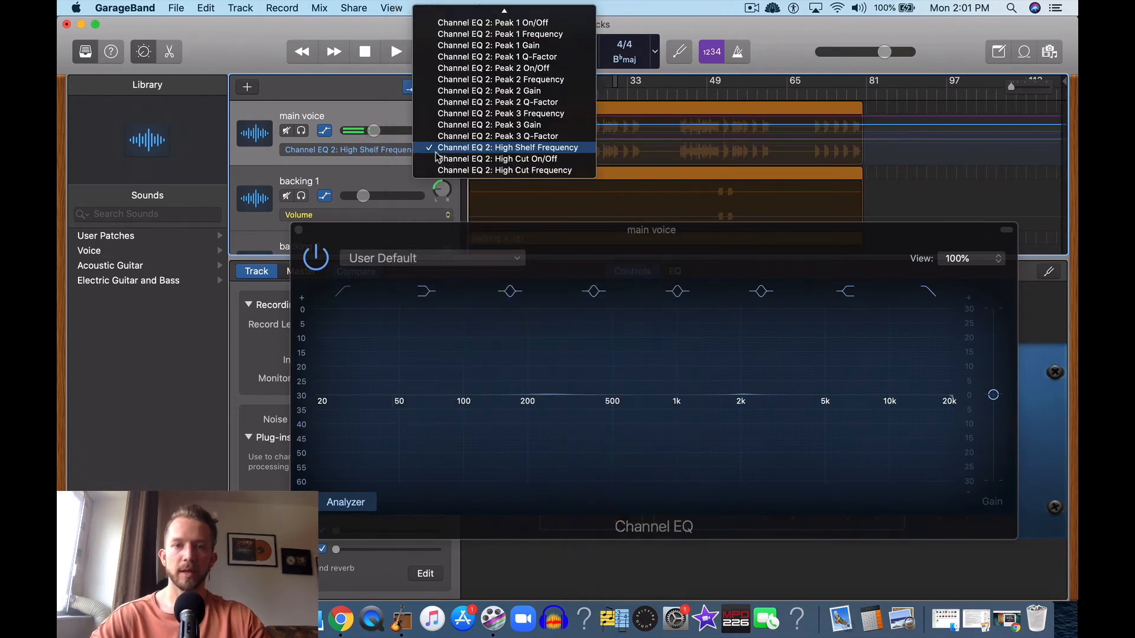
pyautogui.scroll(10, 559, 171)
pyautogui.moveTo(506, 279)
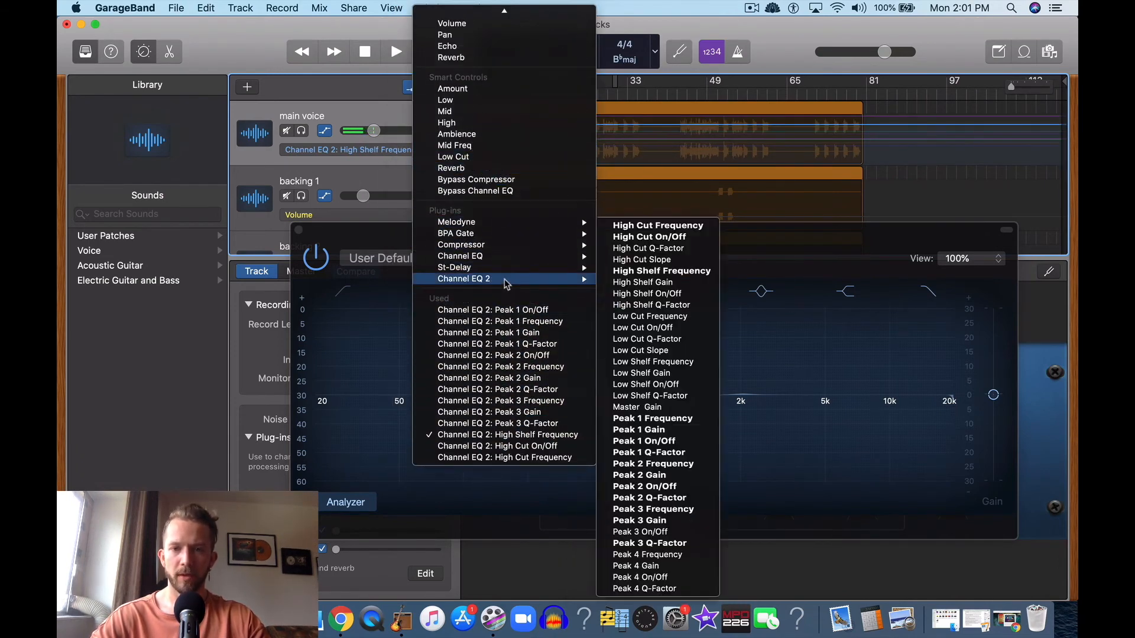
pyautogui.click(631, 282)
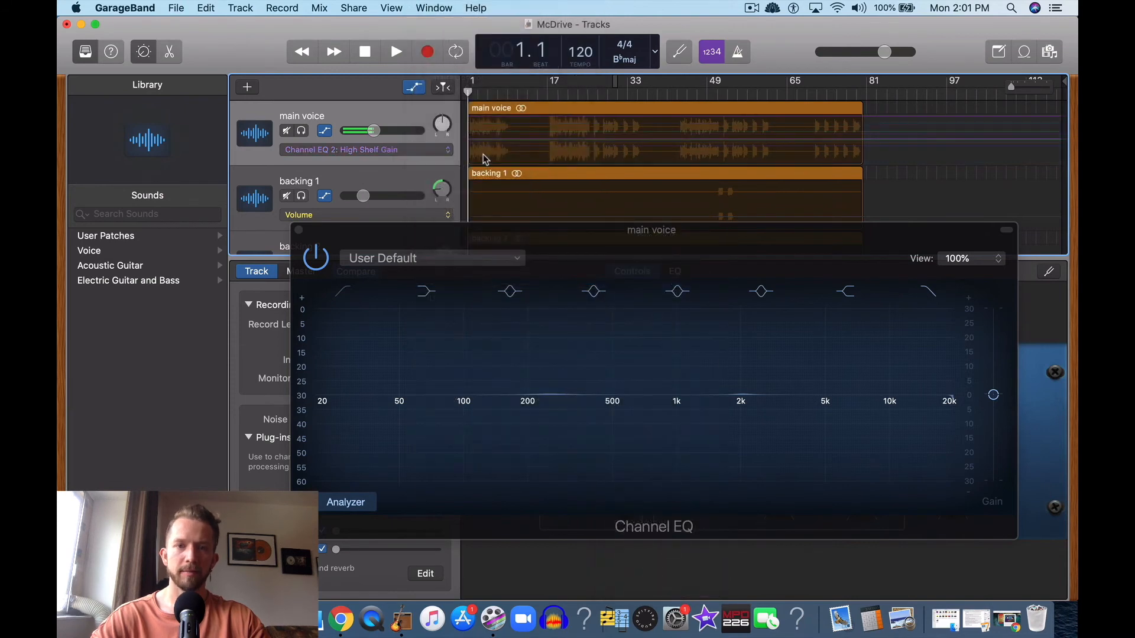
pyautogui.moveTo(488, 142); pyautogui.dragTo(487, 132)
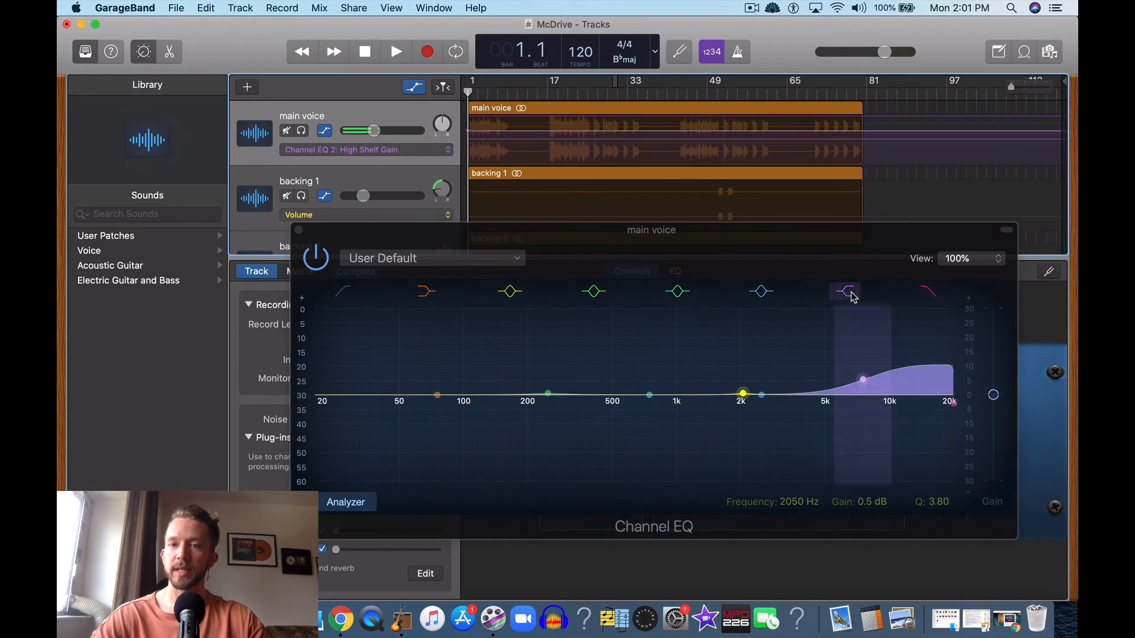
pyautogui.moveTo(601, 132); pyautogui.dragTo(604, 117)
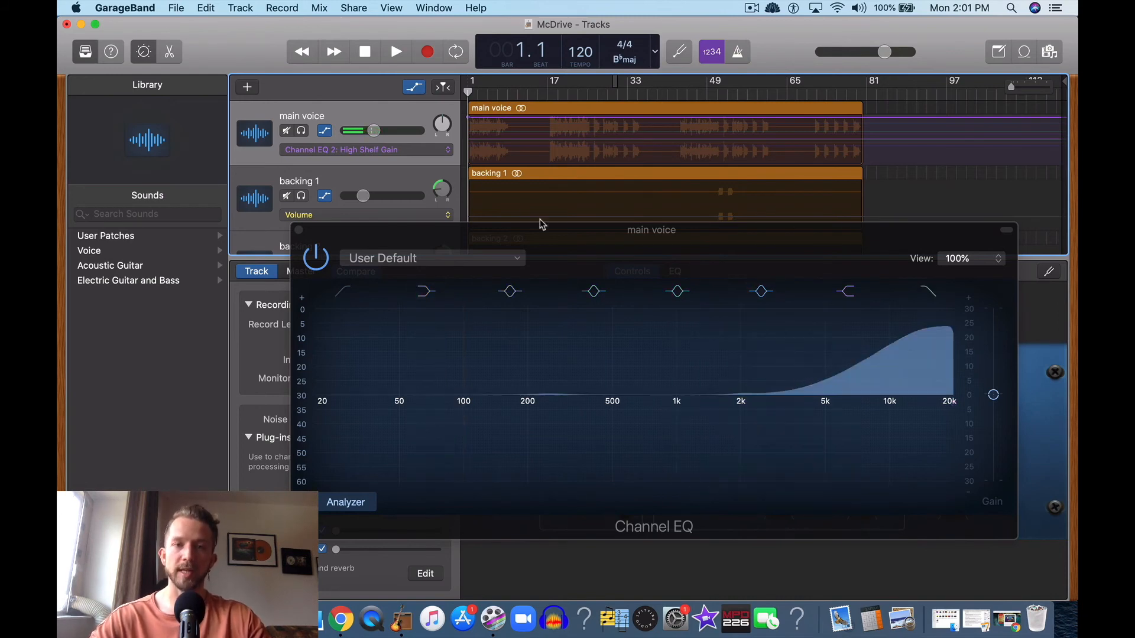
pyautogui.click(423, 152)
pyautogui.scroll(5, 473, 126)
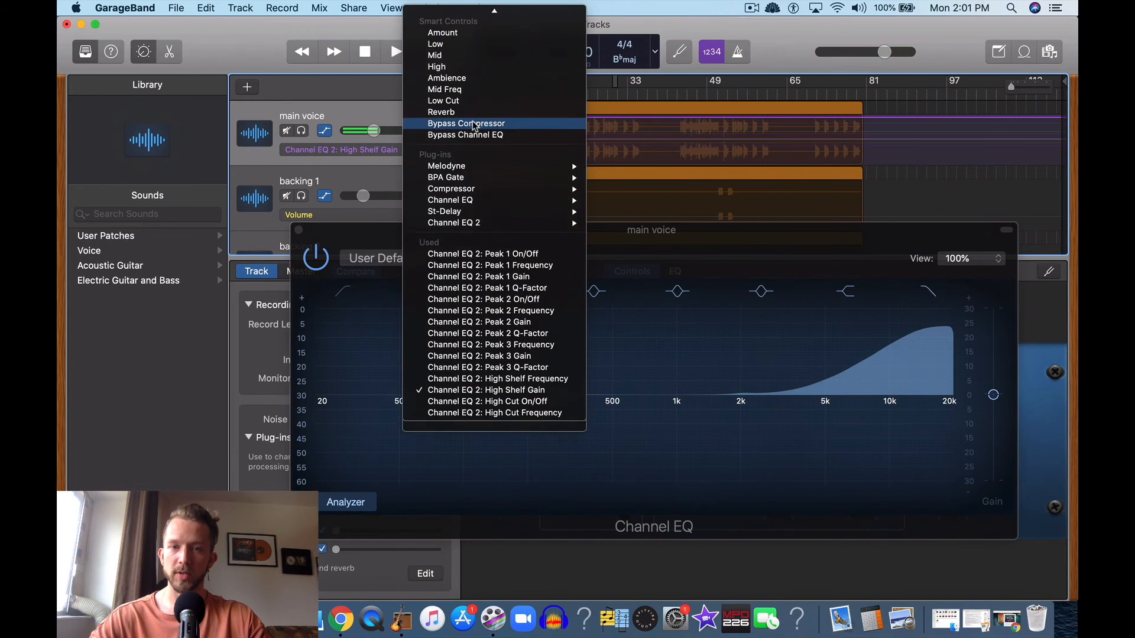
pyautogui.moveTo(498, 283)
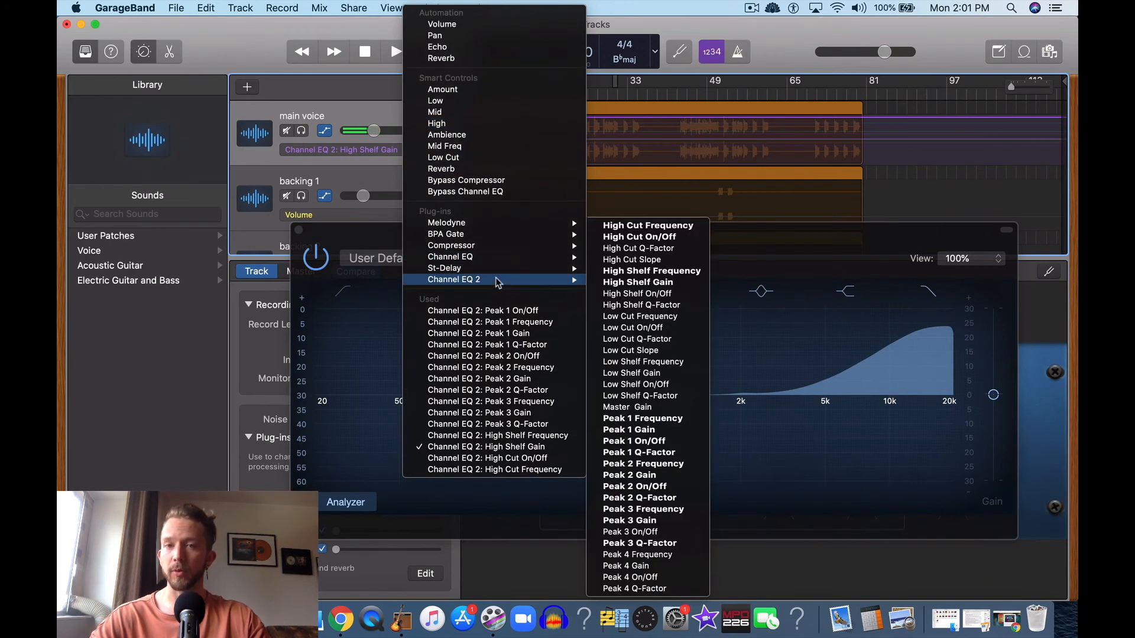
pyautogui.click(776, 59)
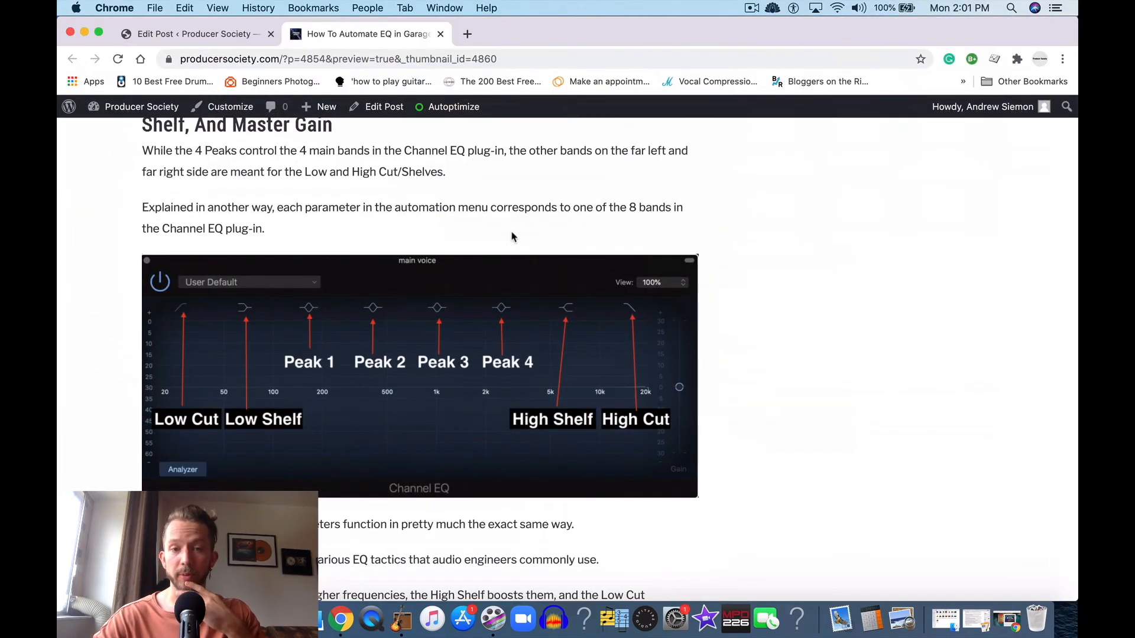
# Step: Skim the EQ automation article in Chrome, including the Peak 1 Frequency section and the numbered tips, and return to GarageBand
pyautogui.scroll(10, 514, 242)
pyautogui.scroll(5, 514, 251)
pyautogui.scroll(15, 513, 261)
pyautogui.scroll(-5, 514, 264)
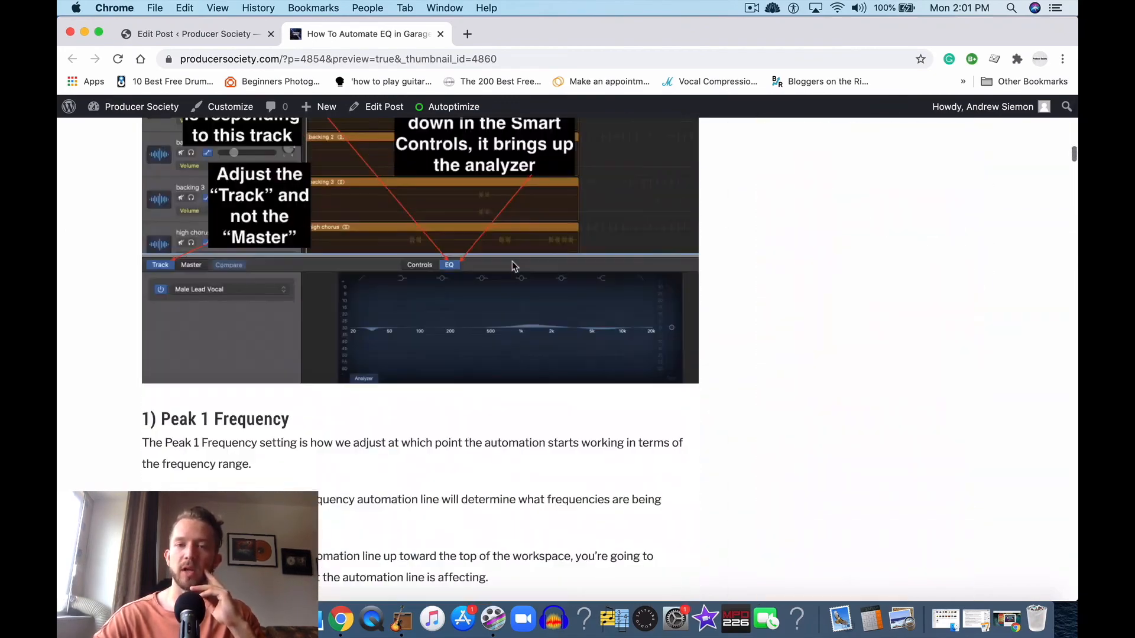
pyautogui.scroll(-20, 514, 268)
pyautogui.scroll(-20, 514, 268)
pyautogui.scroll(-20, 514, 267)
pyautogui.scroll(-20, 514, 268)
pyautogui.scroll(-20, 514, 267)
pyautogui.scroll(-20, 514, 267)
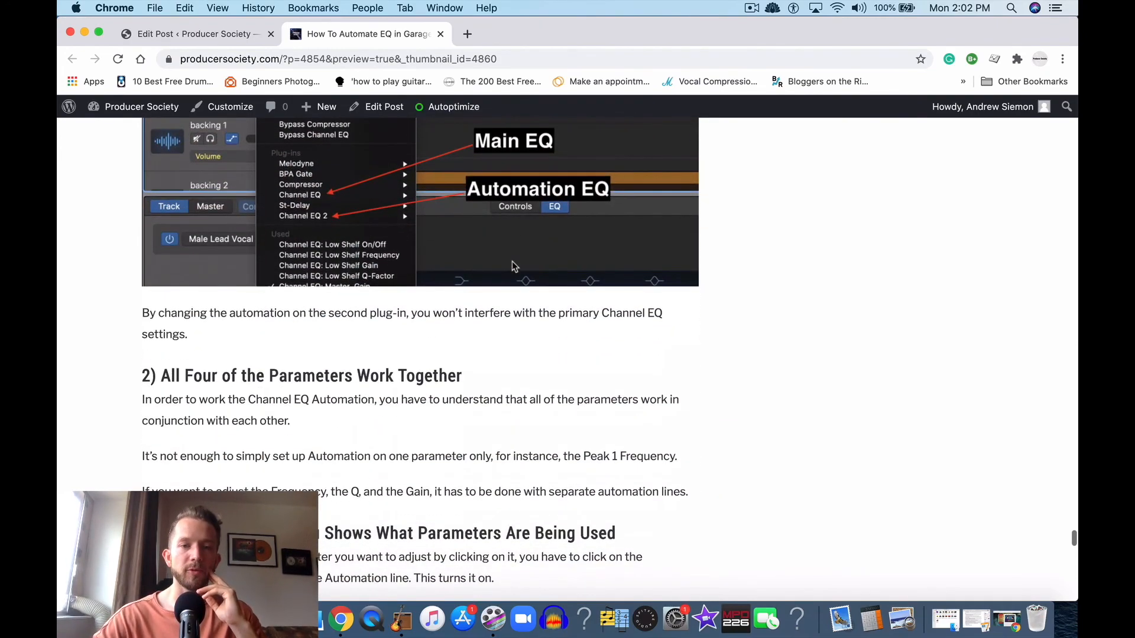
pyautogui.scroll(4, 514, 267)
pyautogui.scroll(-10, 513, 268)
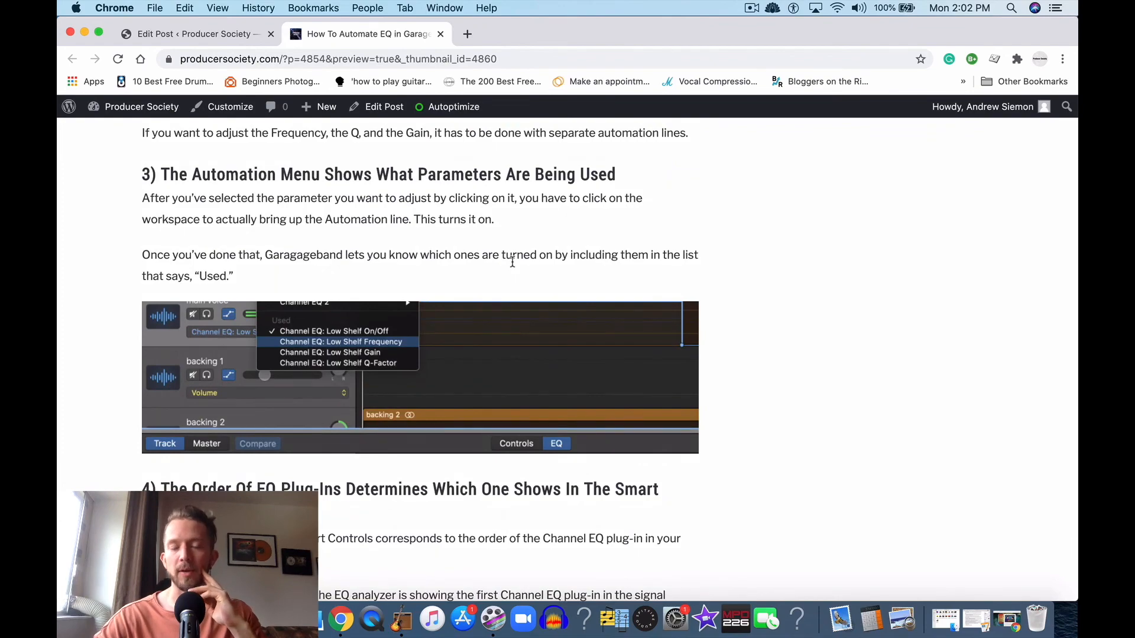
pyautogui.scroll(-15, 511, 261)
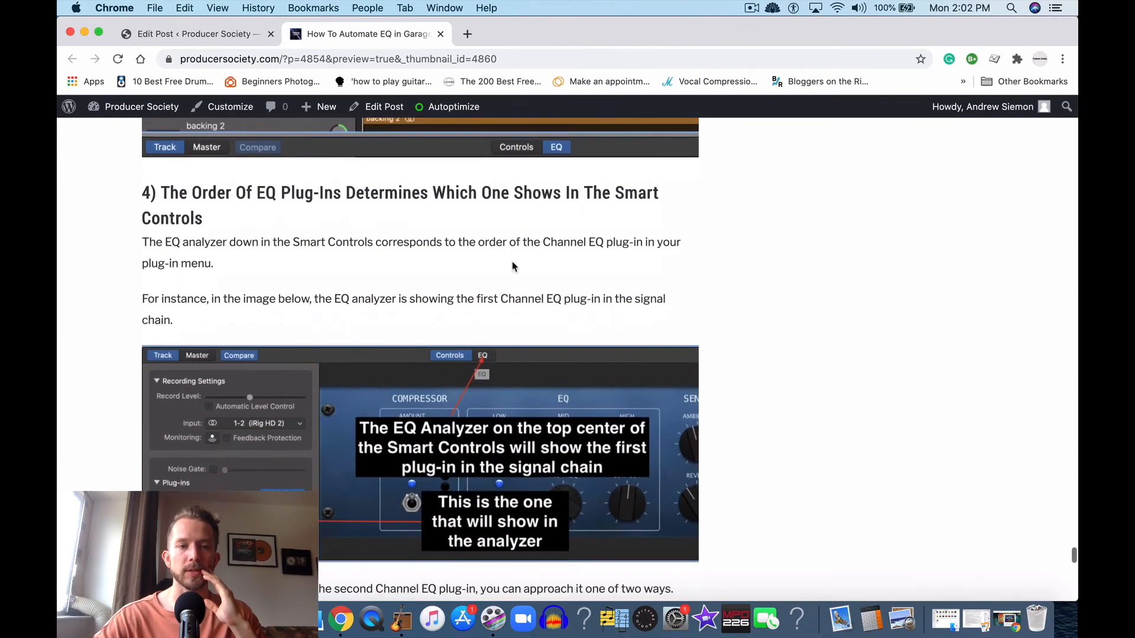
pyautogui.scroll(-4, 514, 268)
pyautogui.scroll(15, 514, 267)
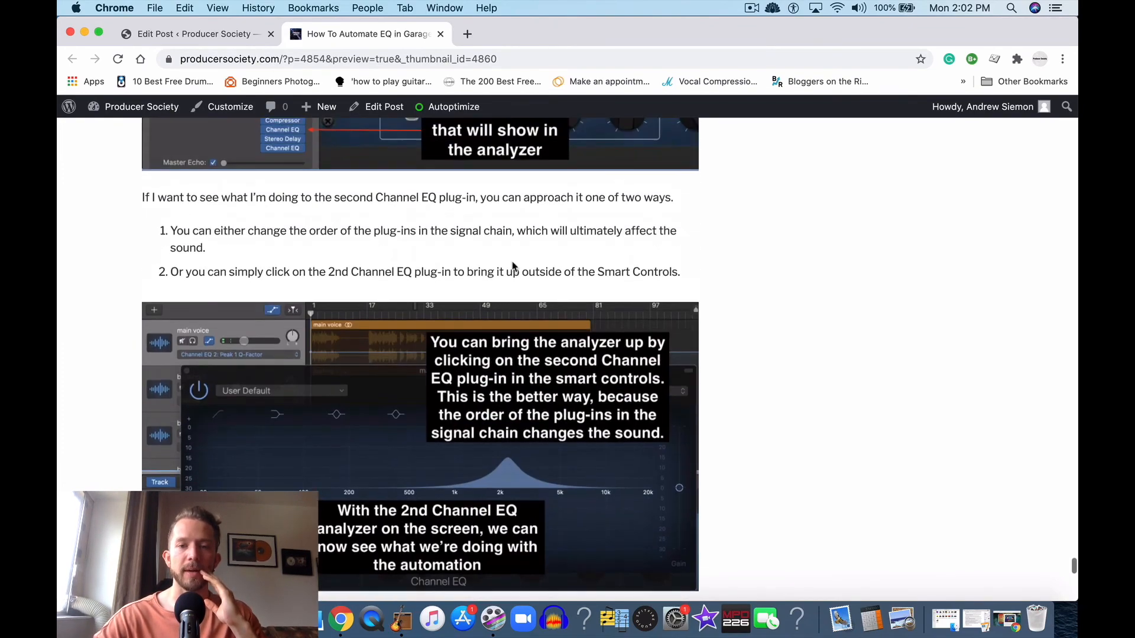
pyautogui.scroll(20, 514, 268)
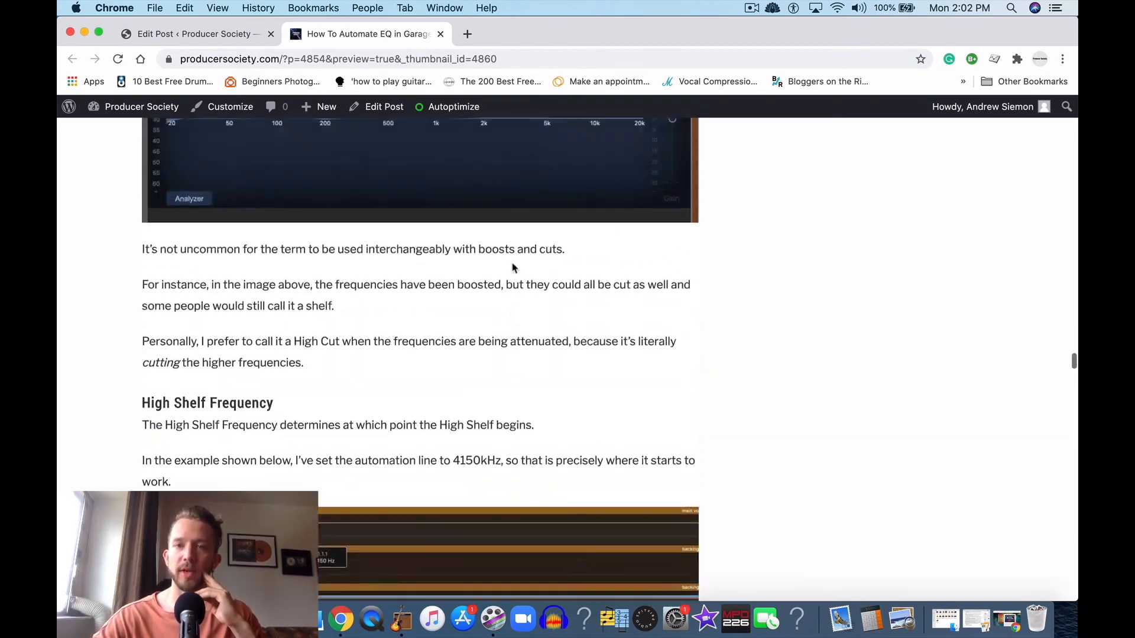
pyautogui.hotkey('ctrl', 'Up')
pyautogui.click(502, 144)
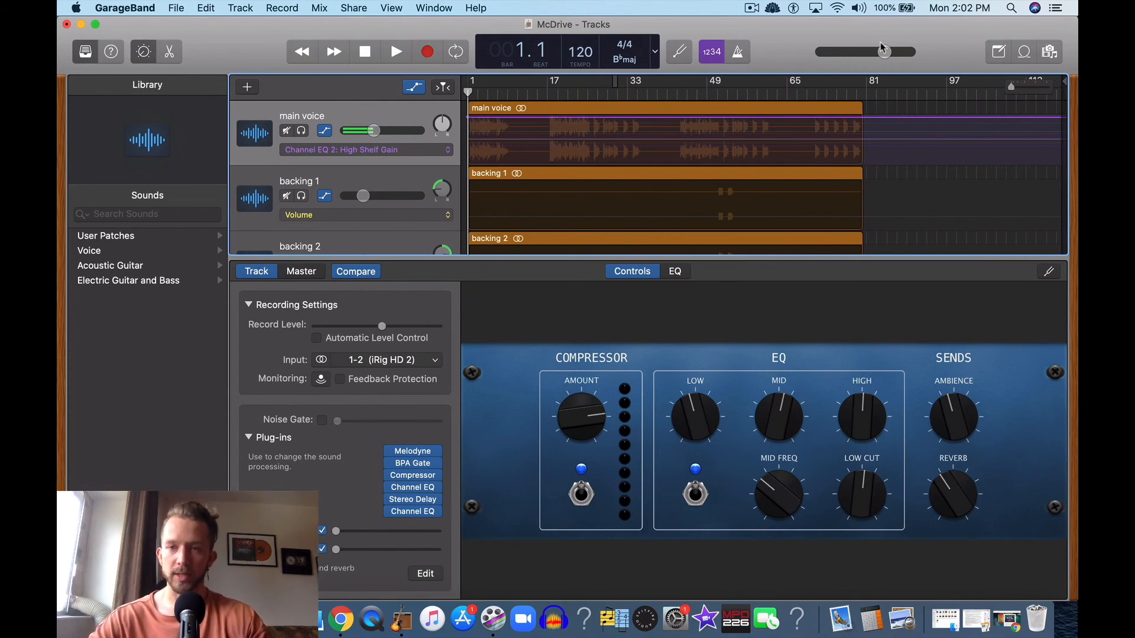
pyautogui.click(752, 8)
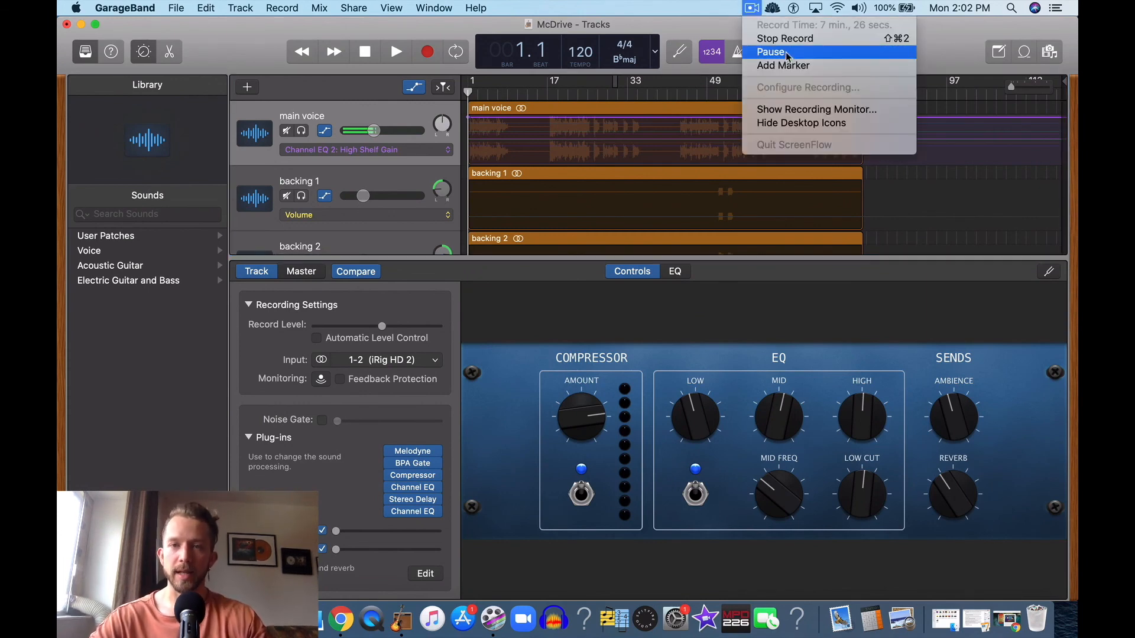